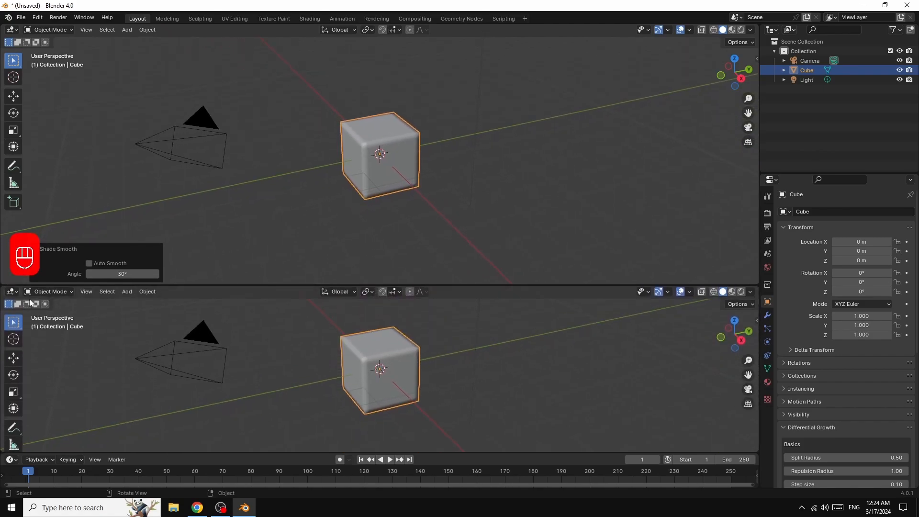
# Switch the lower 3D viewport to the Shader Editor and hide its sidebar.
pyautogui.click(12, 292)
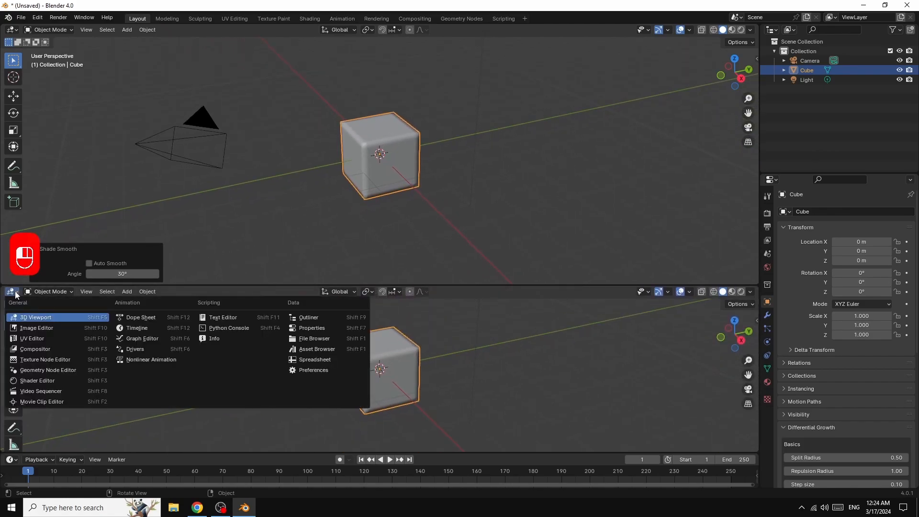
pyautogui.click(47, 381)
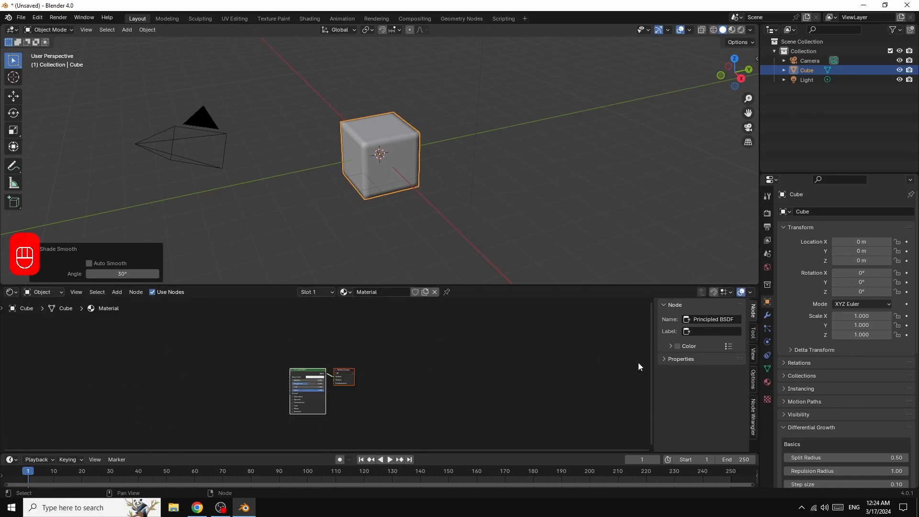
pyautogui.press('n')
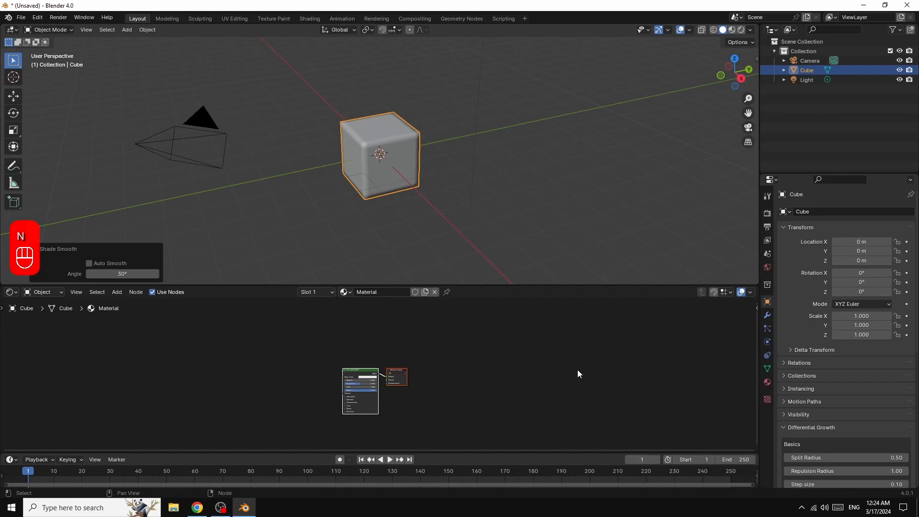
pyautogui.scroll(5, 555, 375)
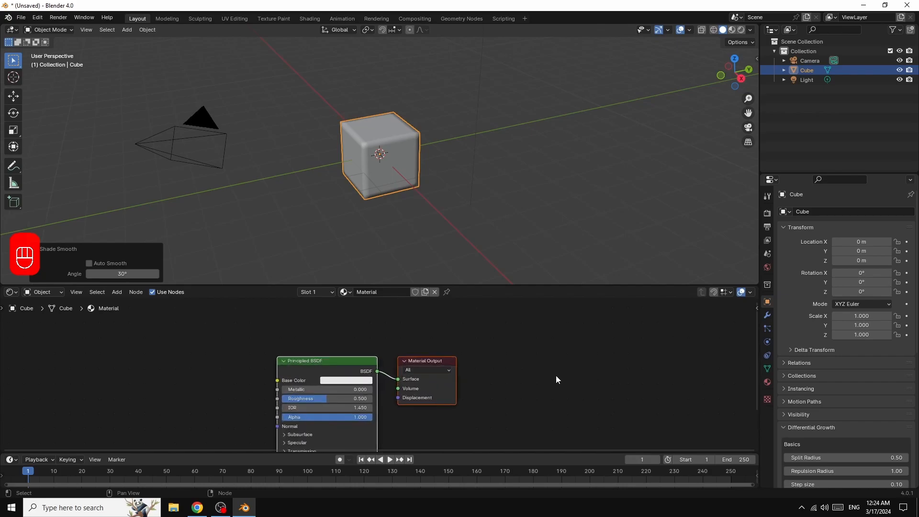
# Reposition the cube material's default nodes and delete the Principled BSDF node.
pyautogui.moveTo(348, 361); pyautogui.dragTo(482, 311)
pyautogui.click(447, 314)
pyautogui.rightClick(447, 315)
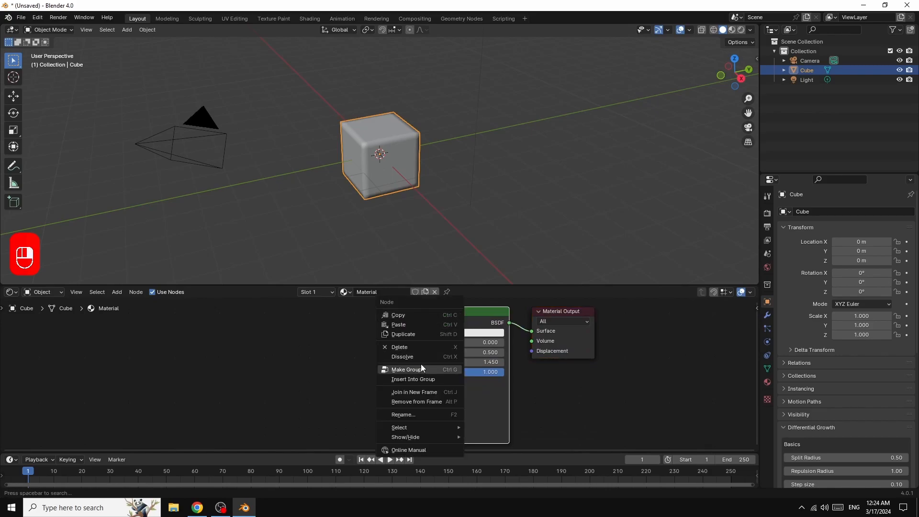
pyautogui.click(410, 348)
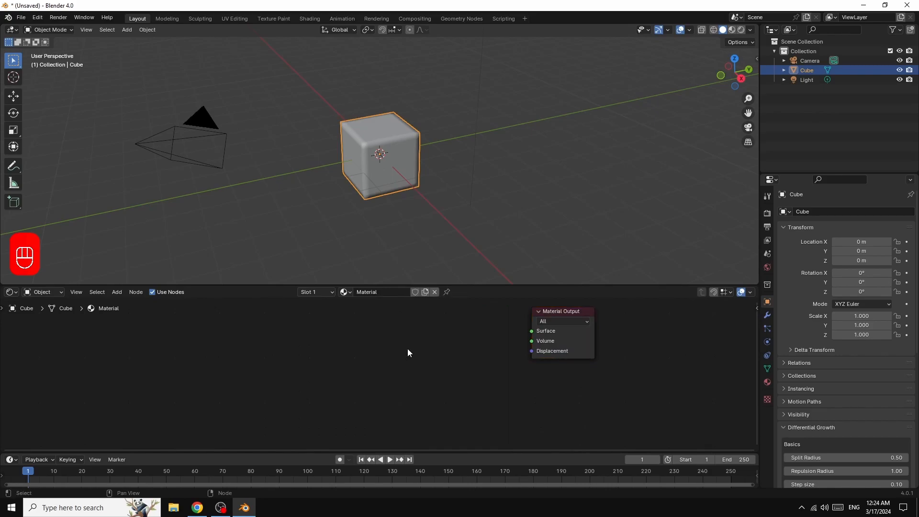
# Add a Volume Scatter shader and connect its output to the Material Output's Volume input.
pyautogui.click(116, 293)
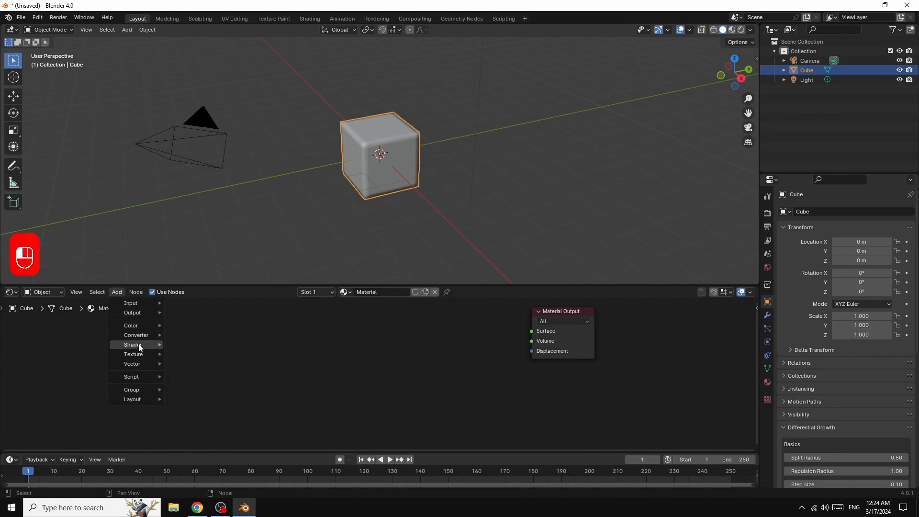
pyautogui.moveTo(136, 345)
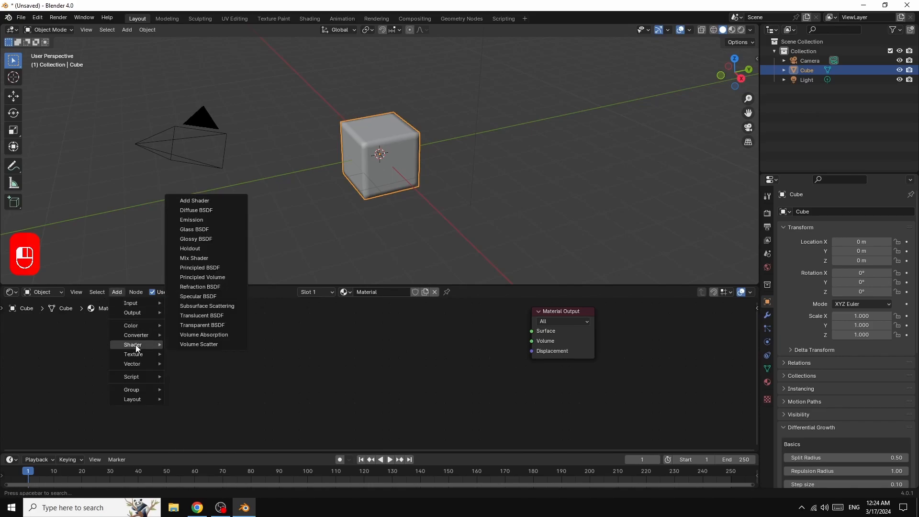
pyautogui.click(209, 344)
pyautogui.click(486, 345)
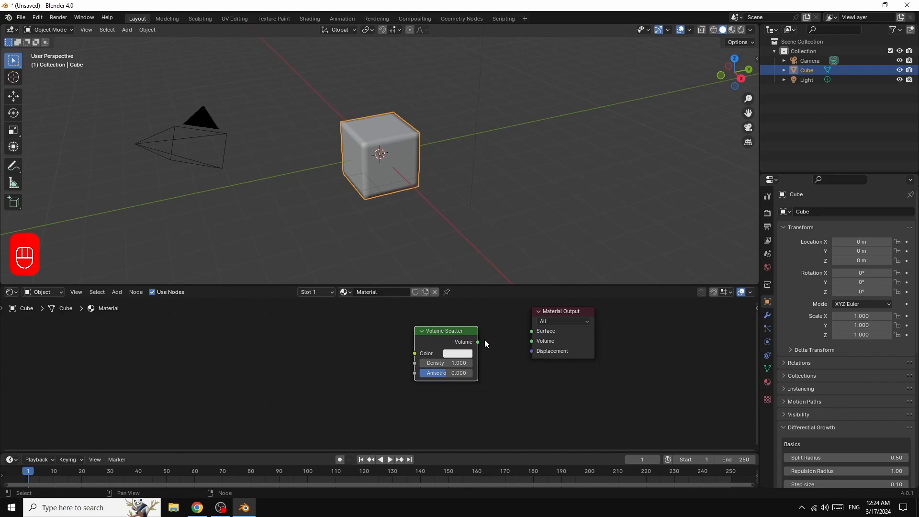
pyautogui.moveTo(478, 343); pyautogui.dragTo(530, 343)
# Add a Color Ramp node before the Volume Scatter and connect its Color output to Density.
pyautogui.click(117, 293)
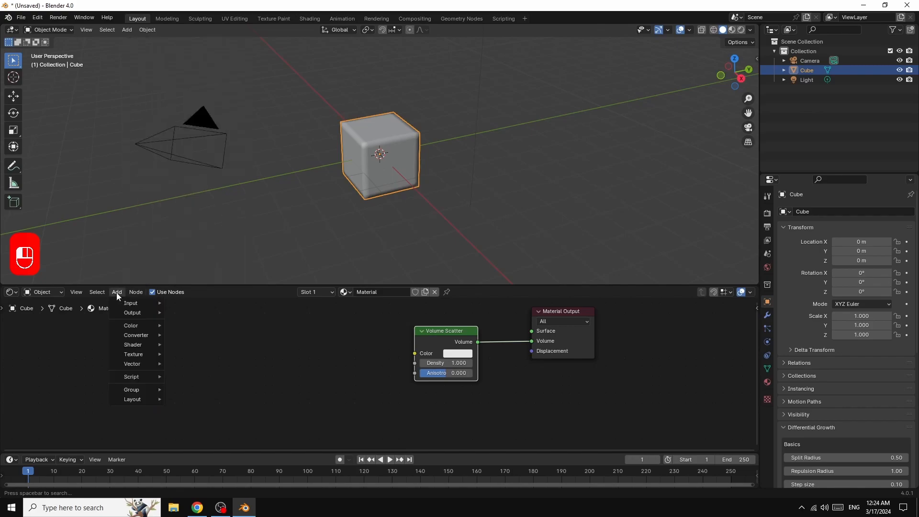
pyautogui.moveTo(165, 336)
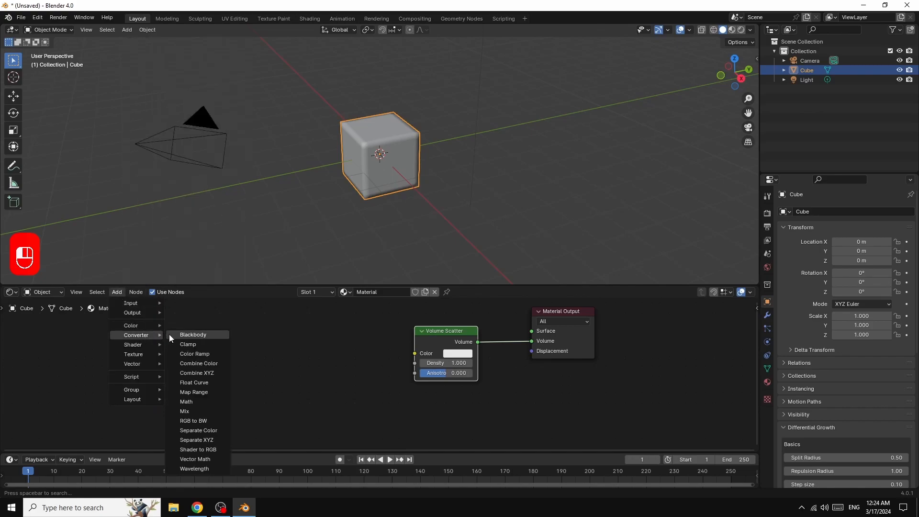
pyautogui.click(198, 357)
pyautogui.click(363, 352)
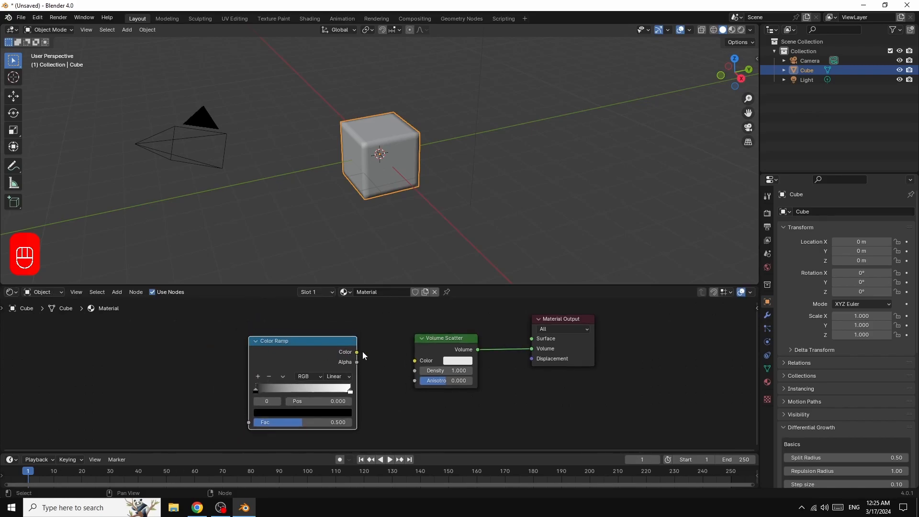
pyautogui.moveTo(357, 352); pyautogui.dragTo(412, 372)
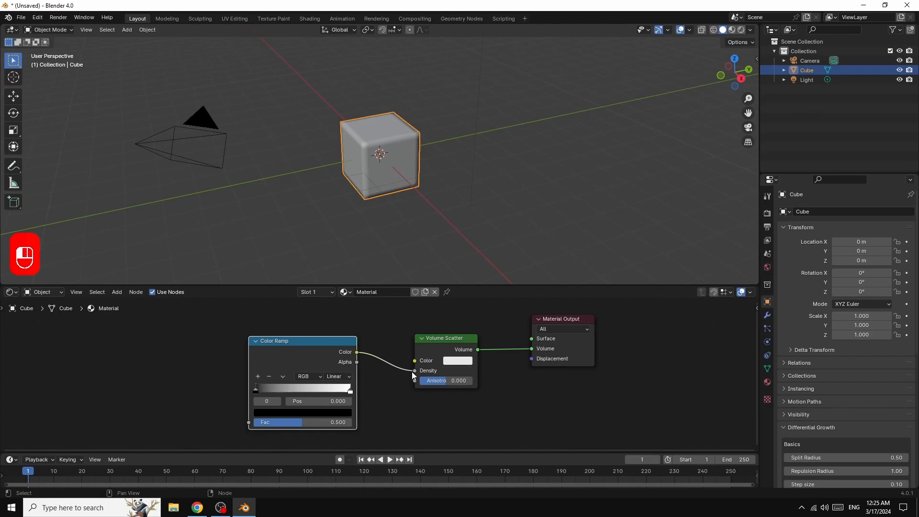
# Add a Wave Texture node before the Color Ramp, with Texture Coordinate and Mapping nodes linked to its Vector input.
pyautogui.click(117, 292)
pyautogui.moveTo(138, 345)
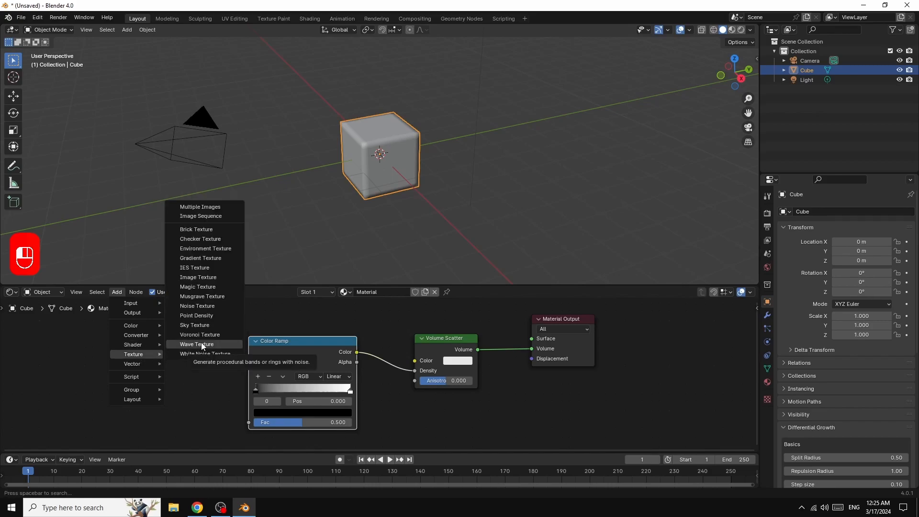
pyautogui.click(201, 343)
pyautogui.click(174, 351)
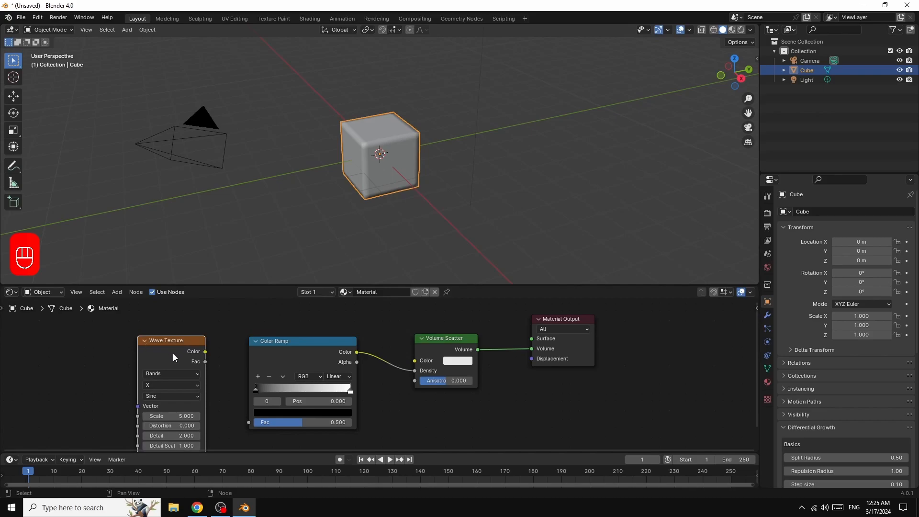
pyautogui.press('ctrl')
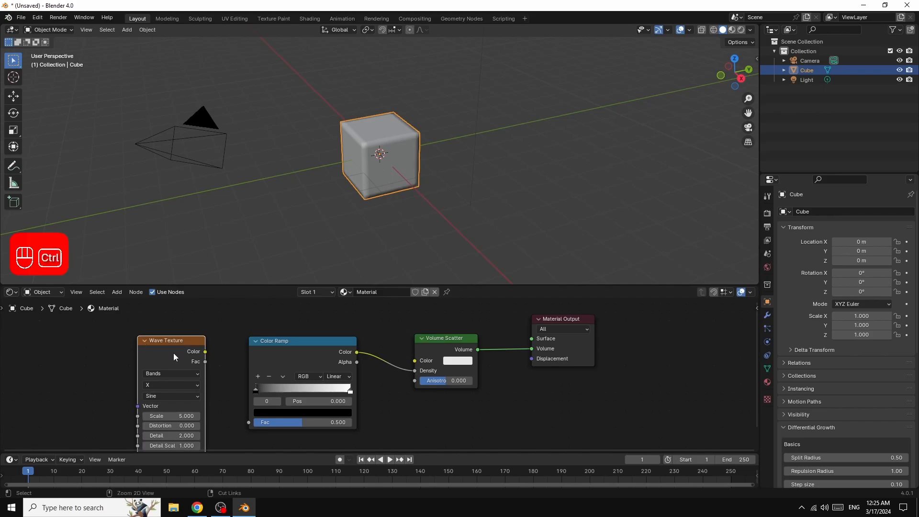
pyautogui.hotkey('ctrl', 't')
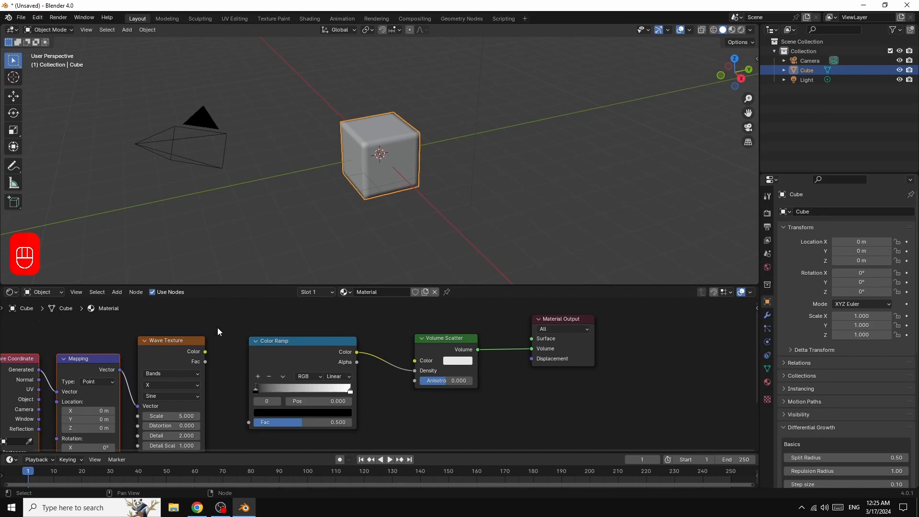
# Rearrange the texture nodes and Color Ramp, and connect the Wave Texture's Color output to the ramp's Fac input.
pyautogui.moveTo(223, 326); pyautogui.dragTo(6, 400)
pyautogui.moveTo(18, 362); pyautogui.dragTo(58, 347)
pyautogui.moveTo(273, 341); pyautogui.dragTo(319, 335)
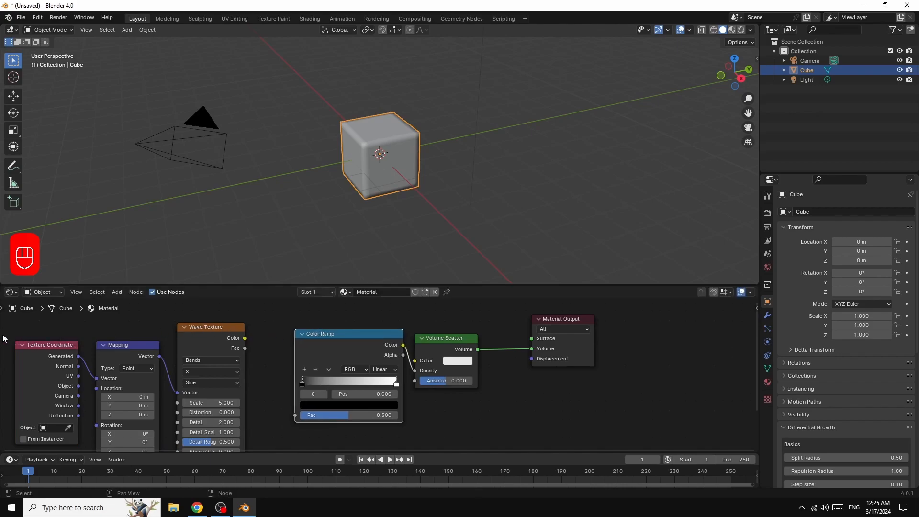
pyautogui.moveTo(245, 339); pyautogui.dragTo(295, 414)
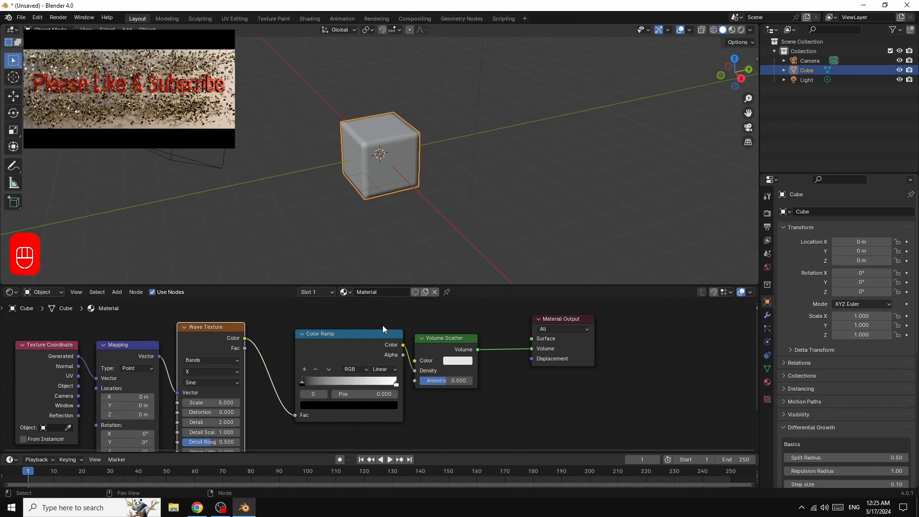
# Set the world background color to black.
pyautogui.click(767, 269)
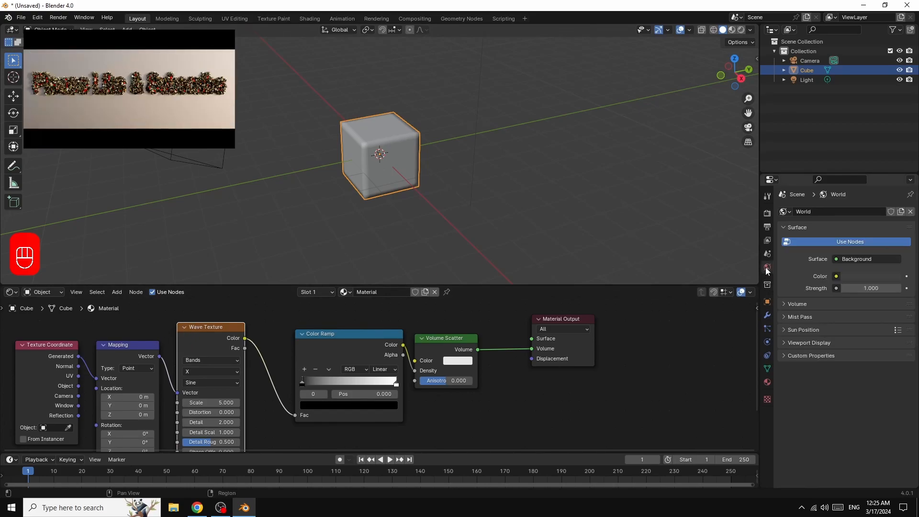
pyautogui.click(866, 278)
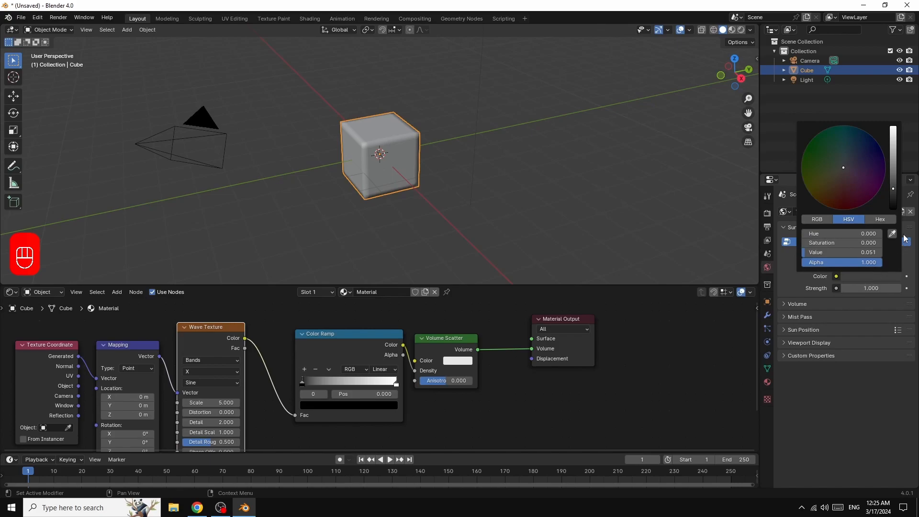
pyautogui.moveTo(894, 190); pyautogui.dragTo(893, 211)
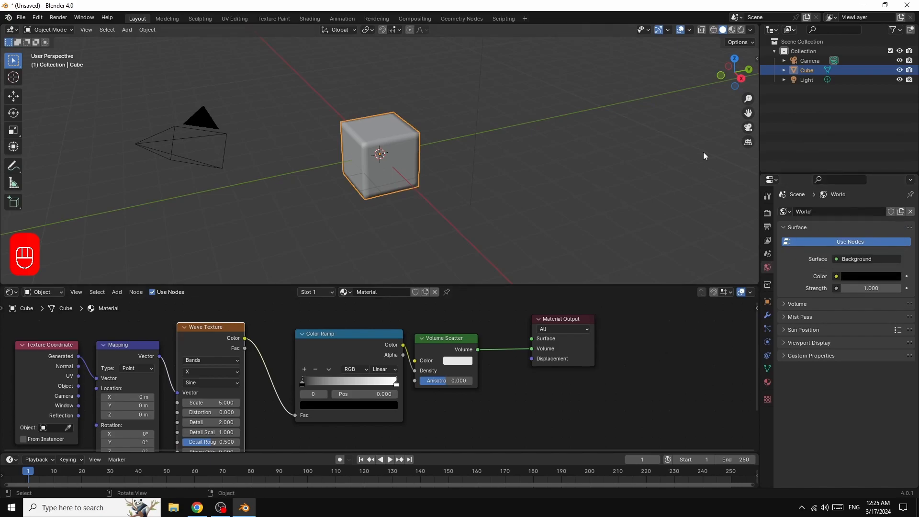
# Enable Ambient Occlusion, Bloom, Screen Space Reflections and Motion Blur, and set the color management look to Very High Contrast.
pyautogui.click(767, 214)
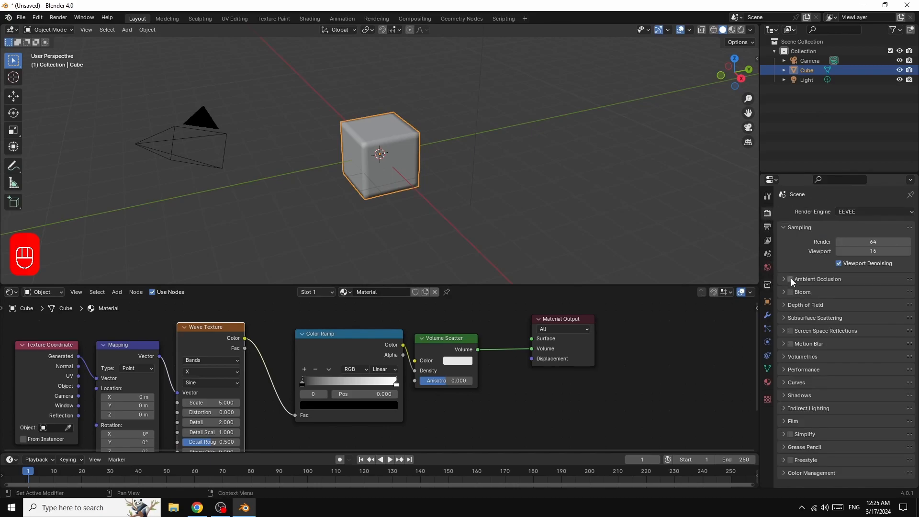
pyautogui.click(791, 345)
pyautogui.click(780, 473)
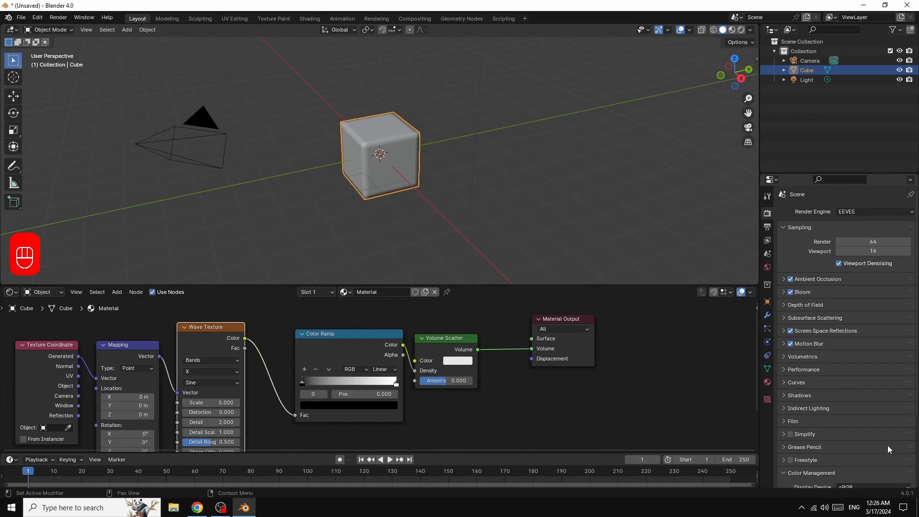
pyautogui.scroll(-4, 888, 445)
pyautogui.click(858, 437)
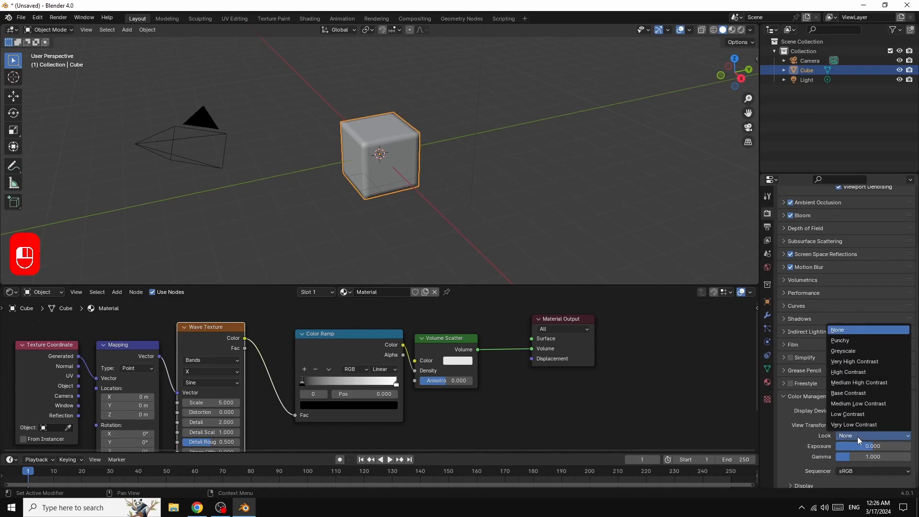
pyautogui.click(857, 361)
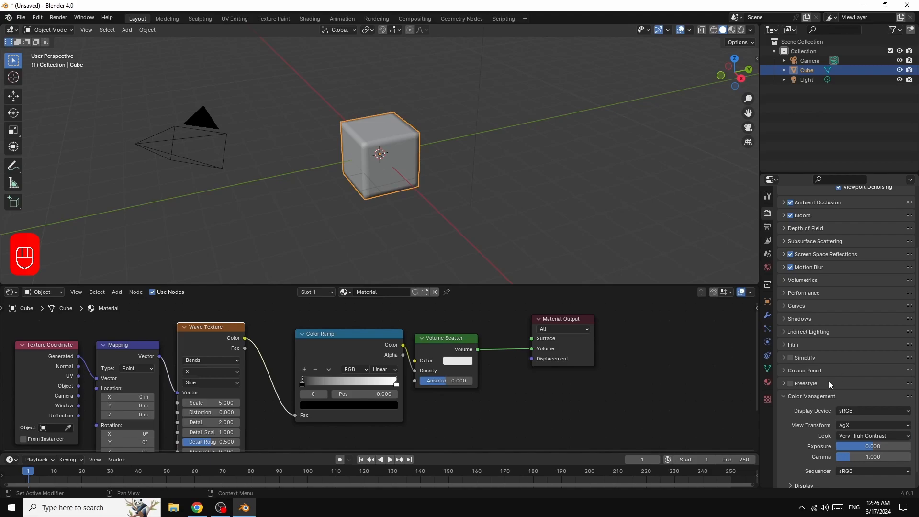
# Show the upper viewport in rendered shading and change the scene light's type to Area.
pyautogui.click(741, 30)
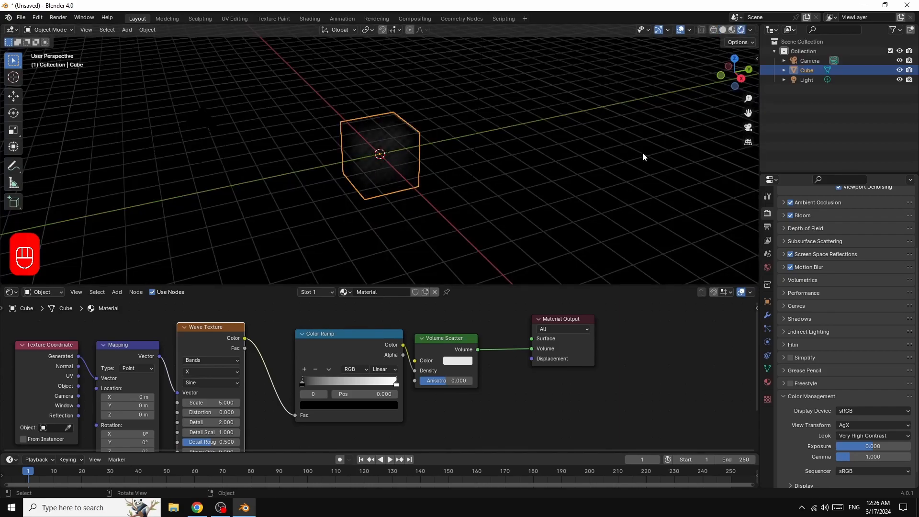
pyautogui.click(806, 80)
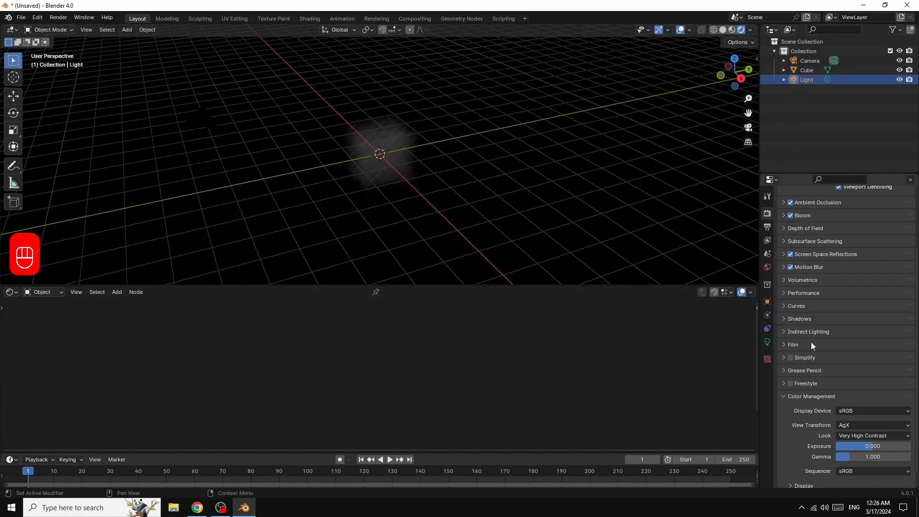
pyautogui.click(768, 342)
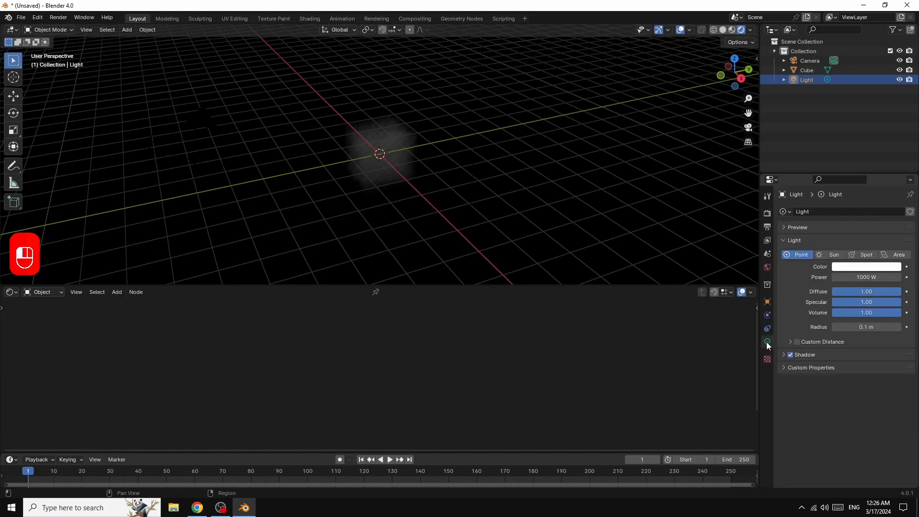
pyautogui.click(894, 255)
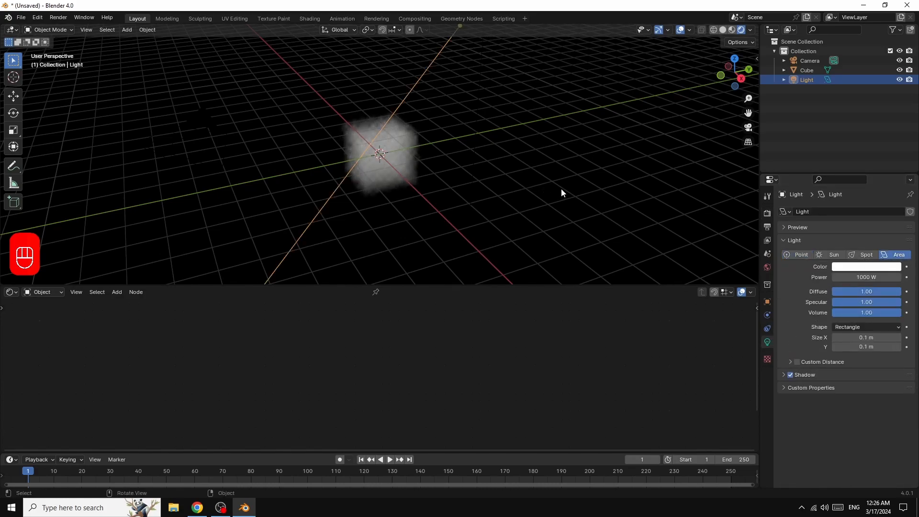
# Select the cube and move the black stop of its material's Color Ramp to position 0.936.
pyautogui.scroll(5, 562, 193)
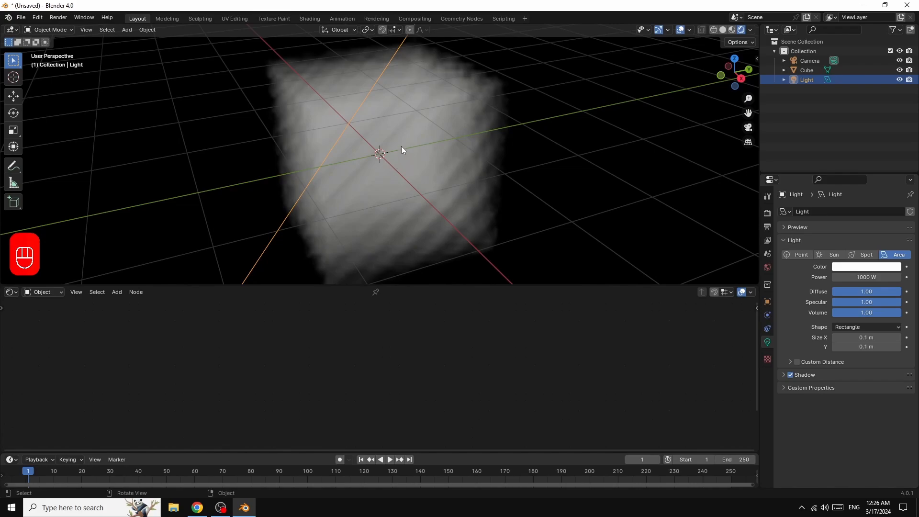
pyautogui.click(402, 147)
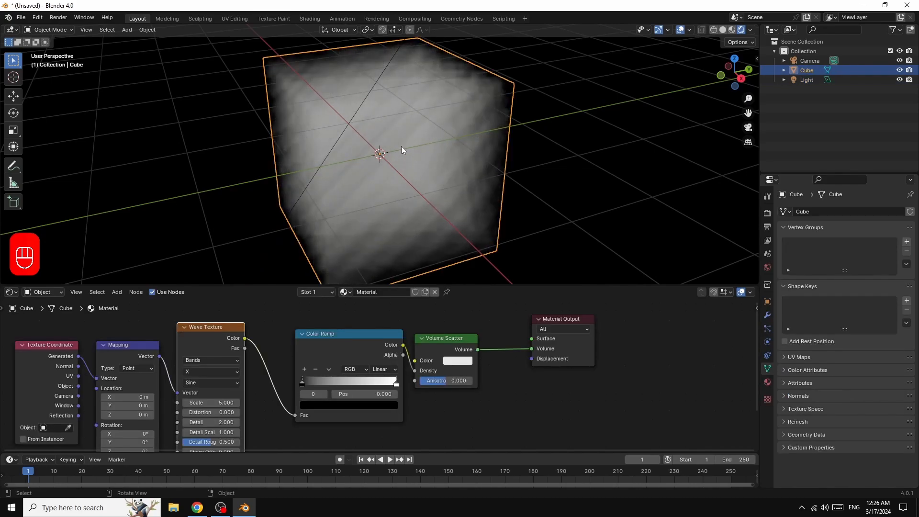
pyautogui.moveTo(303, 382); pyautogui.dragTo(397, 386)
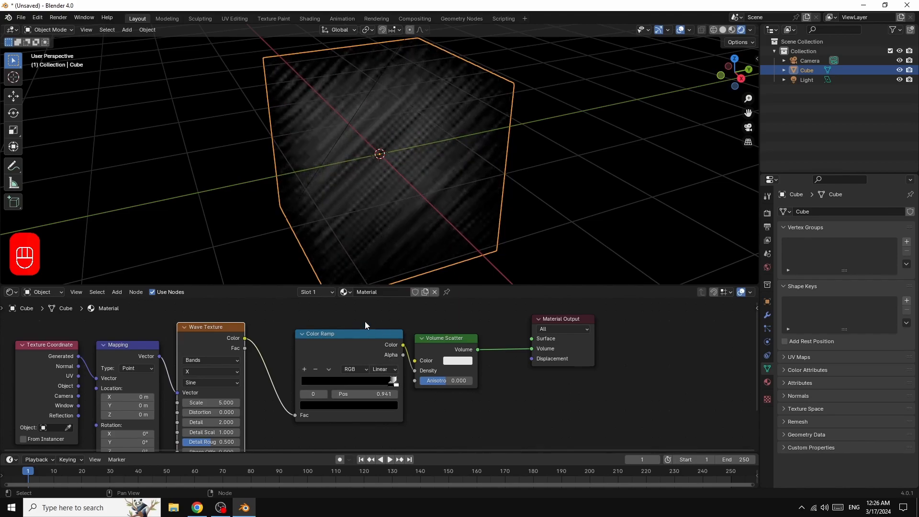
pyautogui.moveTo(355, 335); pyautogui.dragTo(355, 333)
pyautogui.moveTo(394, 386); pyautogui.dragTo(391, 386)
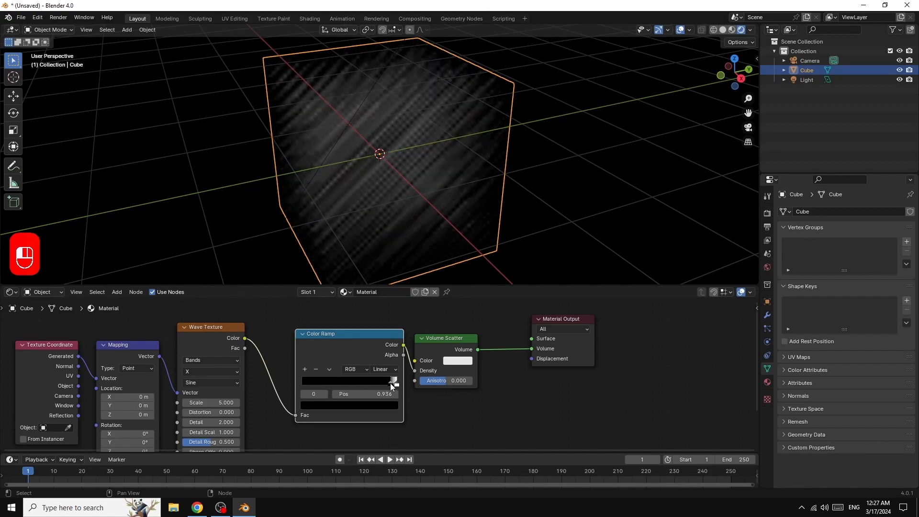
# Set the Wave Texture to Rings along the Z direction with a distortion of 15.
pyautogui.click(213, 360)
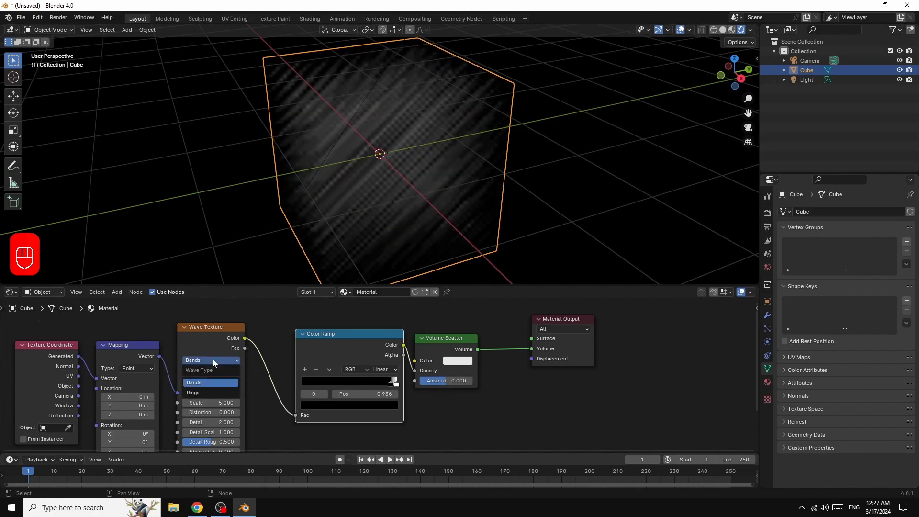
pyautogui.click(205, 391)
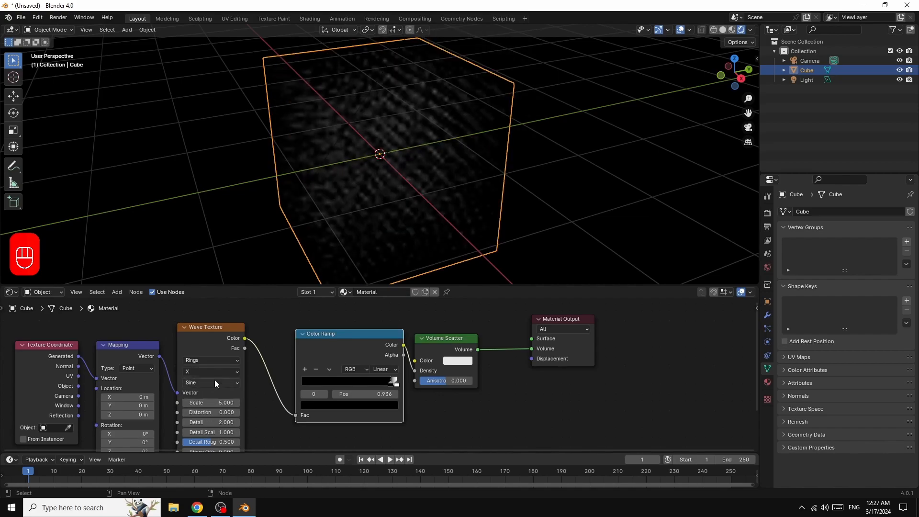
pyautogui.click(210, 372)
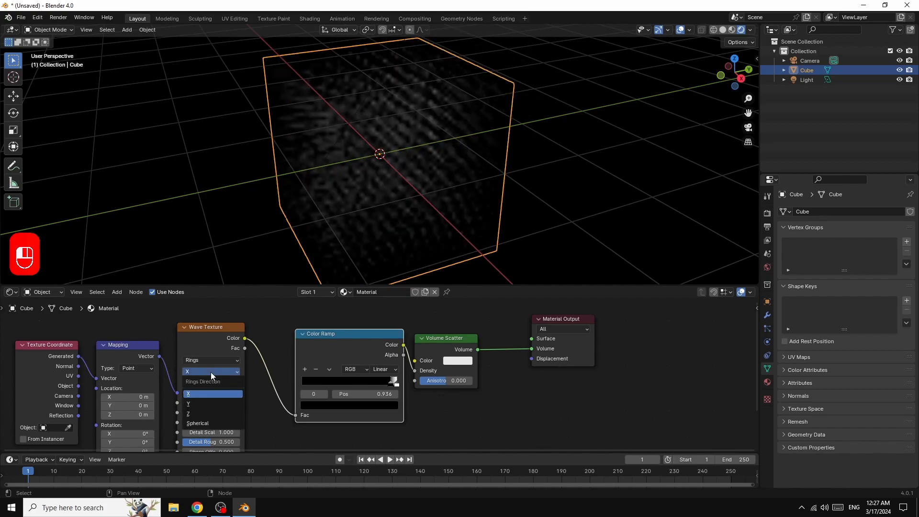
pyautogui.click(203, 414)
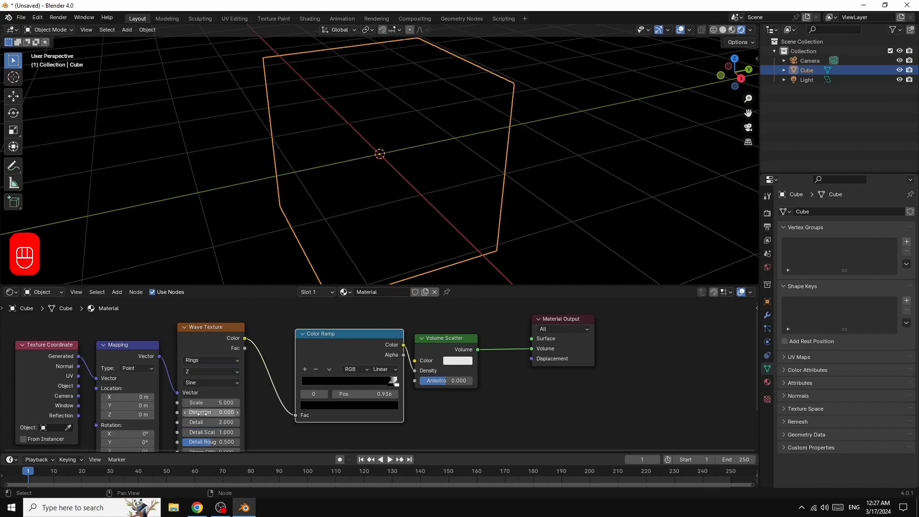
pyautogui.moveTo(211, 412); pyautogui.dragTo(256, 412)
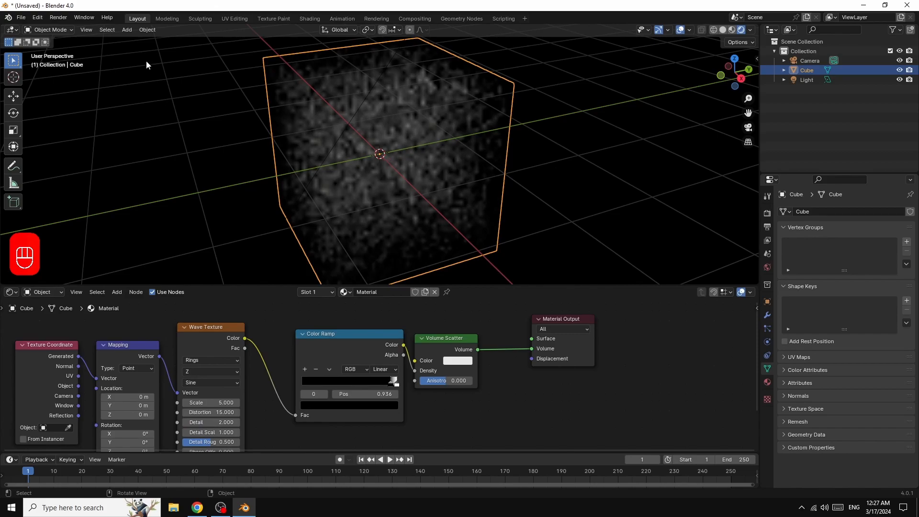
# Add a point light at the scene origin and set its power to 1000 W.
pyautogui.click(127, 31)
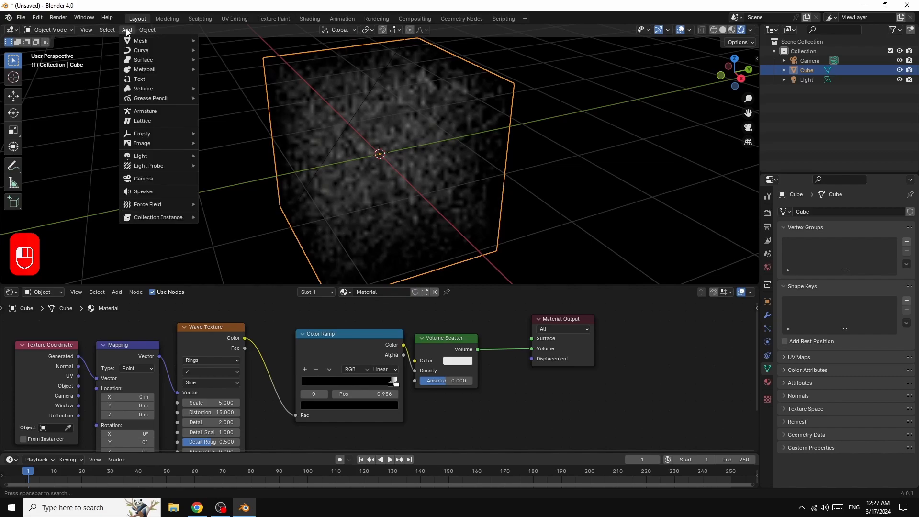
pyautogui.moveTo(133, 158)
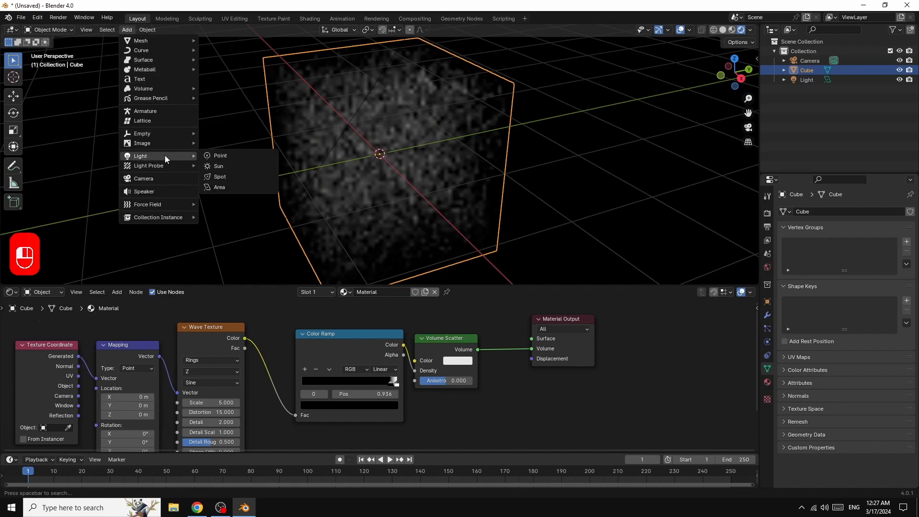
pyautogui.click(220, 156)
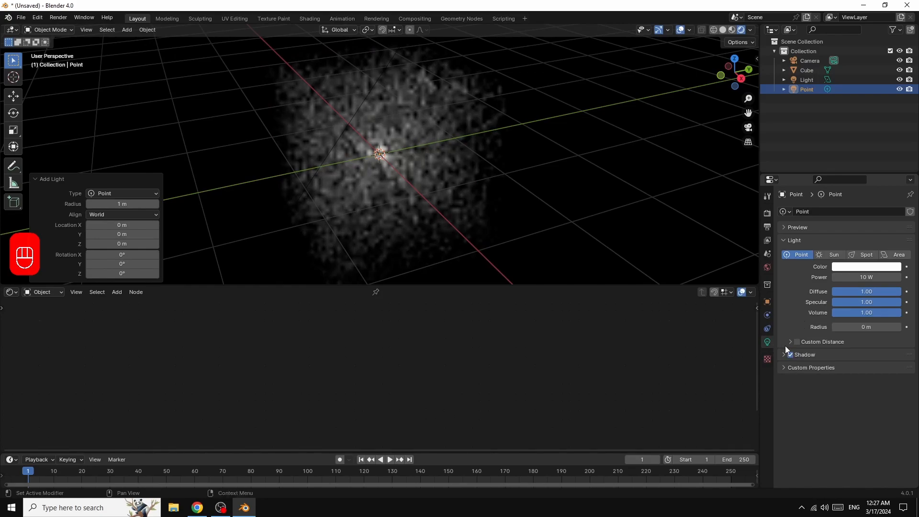
pyautogui.click(869, 278)
pyautogui.write('1000')
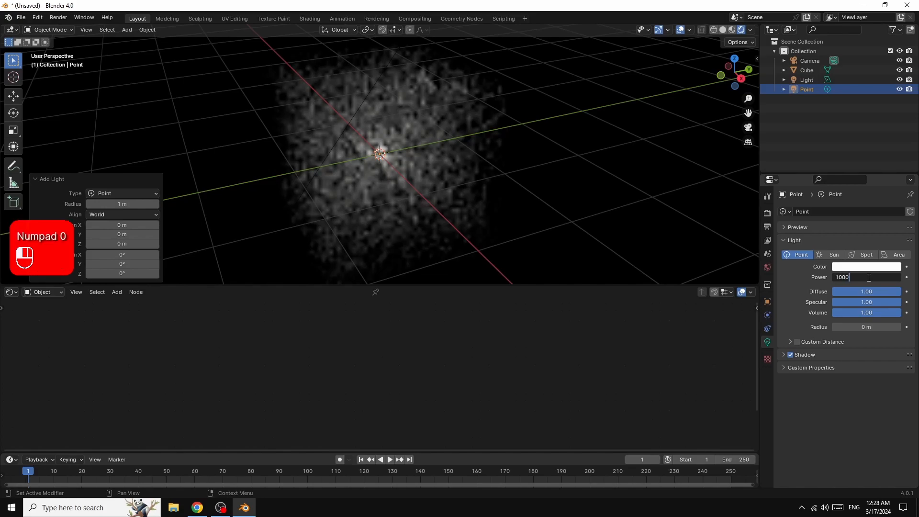
pyautogui.press('Return')
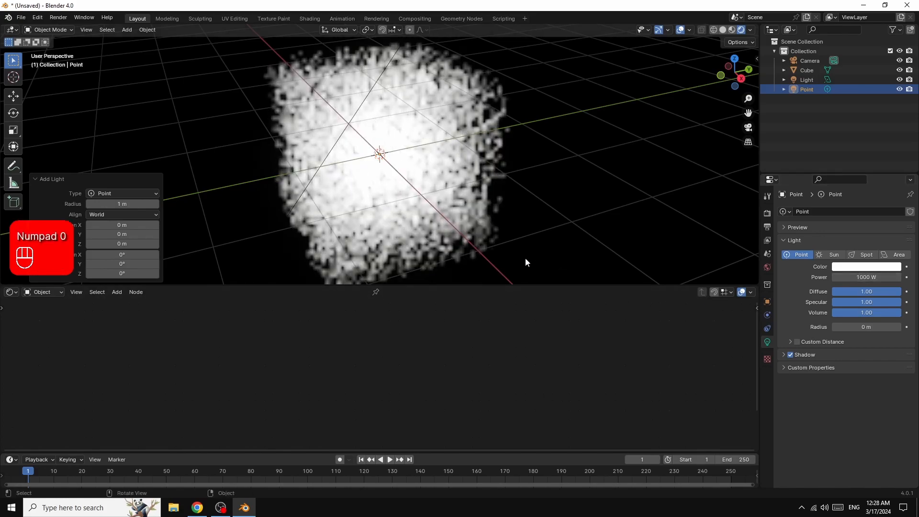
# Move the point light about -1.11 m and the area light about 0.08 m along the Y axis.
pyautogui.press('g')
pyautogui.press('y')
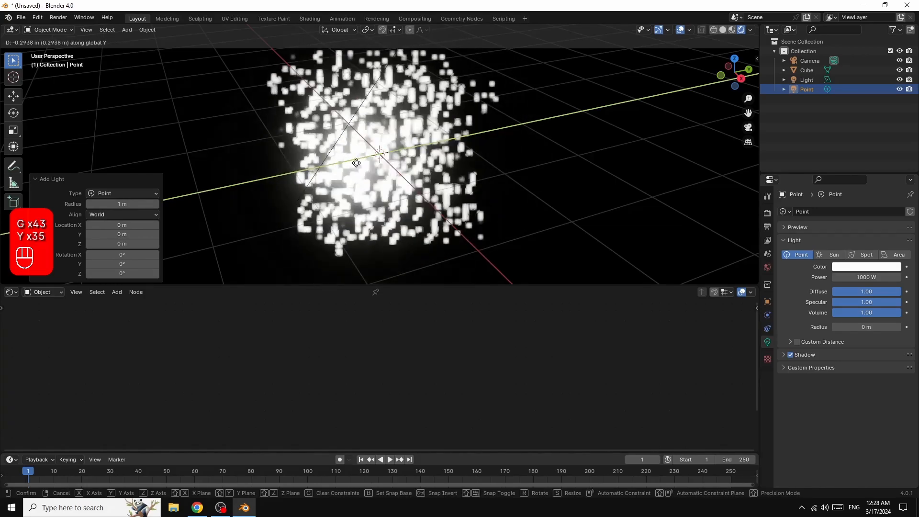
pyautogui.moveTo(310, 169)
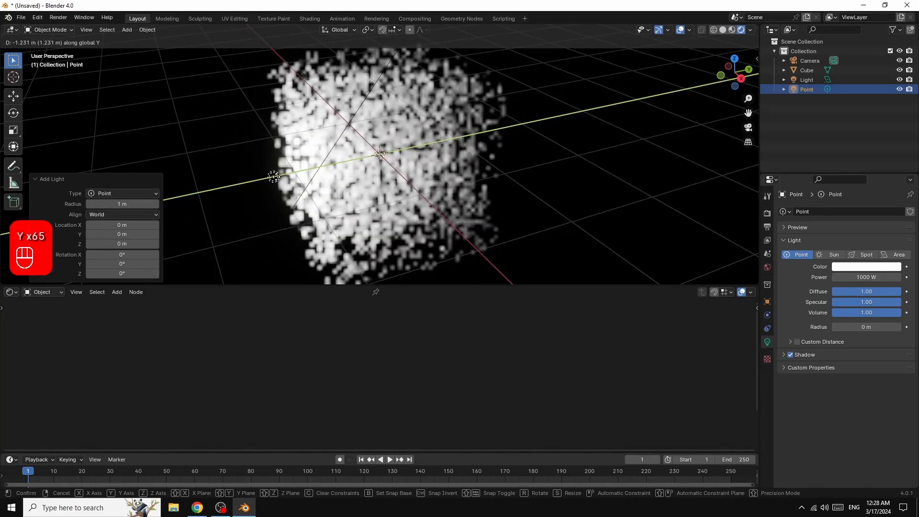
pyautogui.moveTo(274, 177)
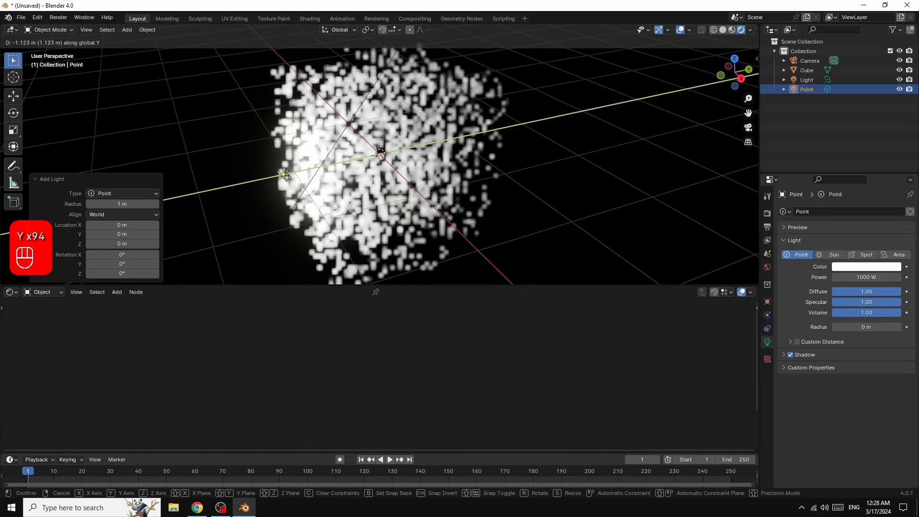
pyautogui.click(285, 176)
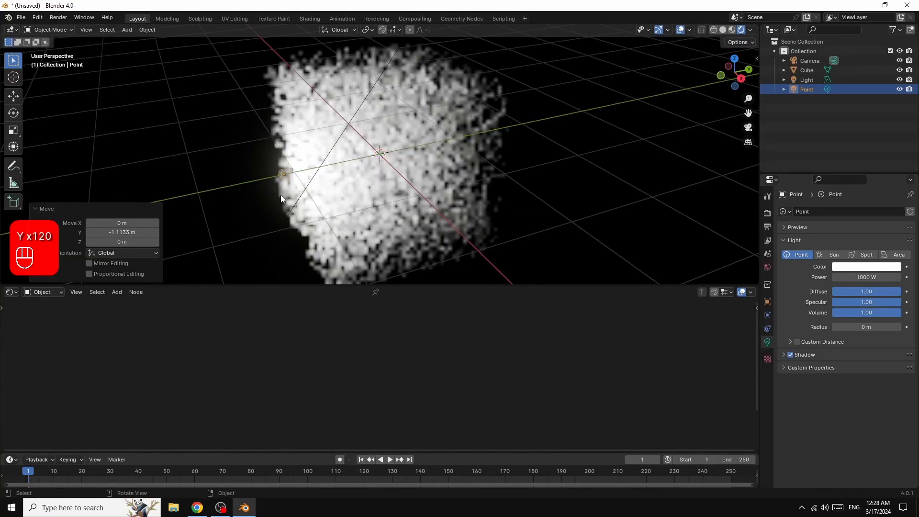
pyautogui.click(414, 213)
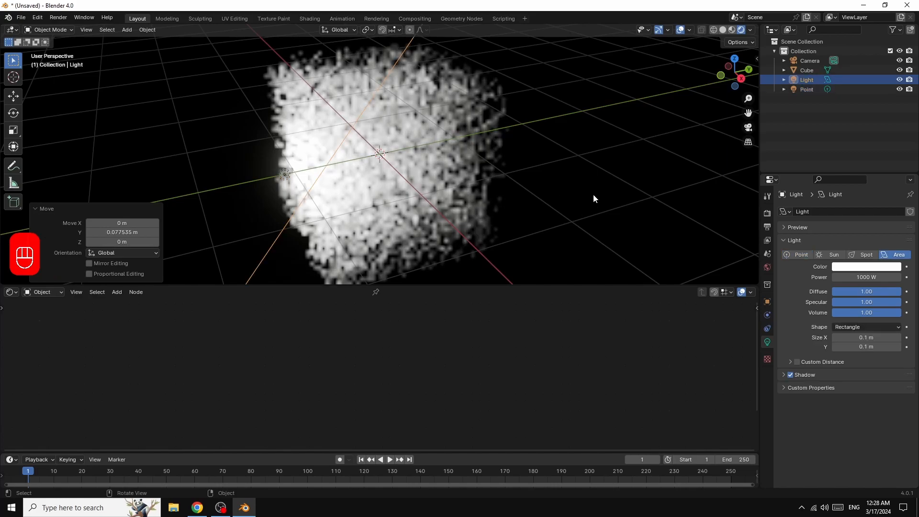
# Look through the camera, lock it to the view and bring it closer until the cube fills the frame.
pyautogui.press('KP_0')
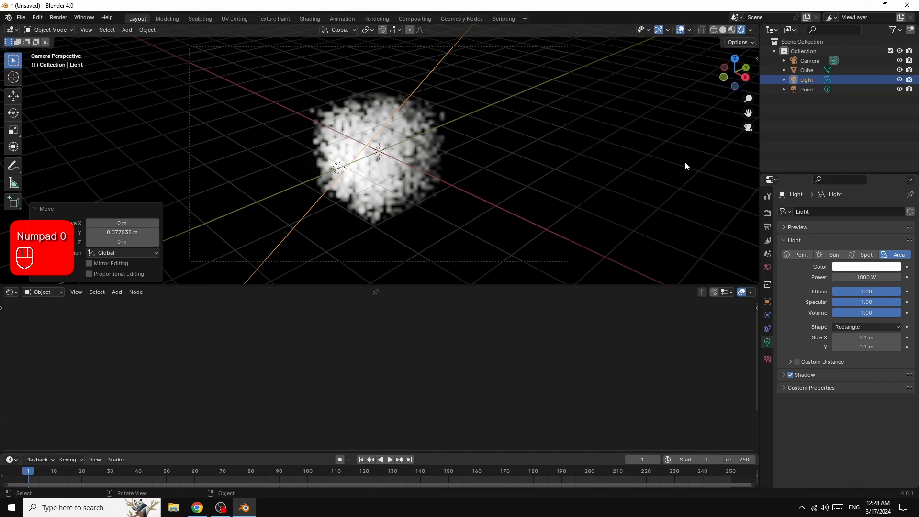
pyautogui.press('n')
pyautogui.click(754, 104)
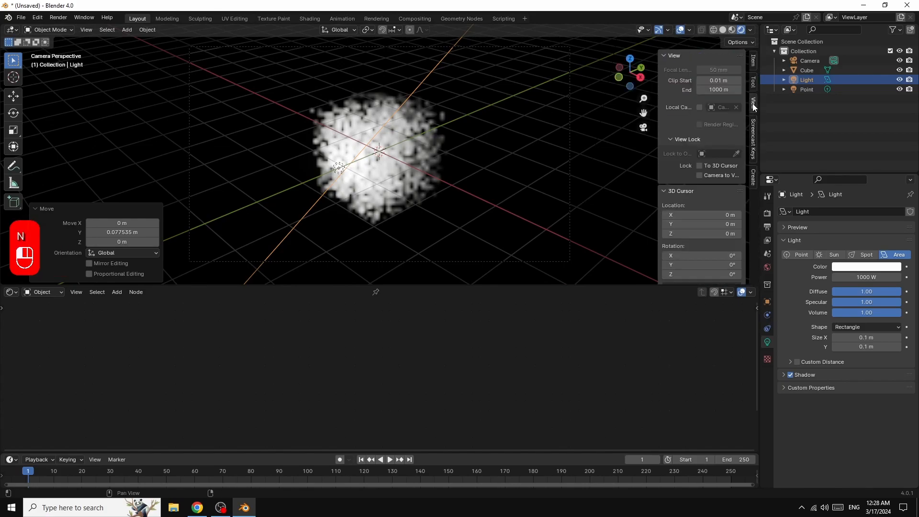
pyautogui.click(700, 175)
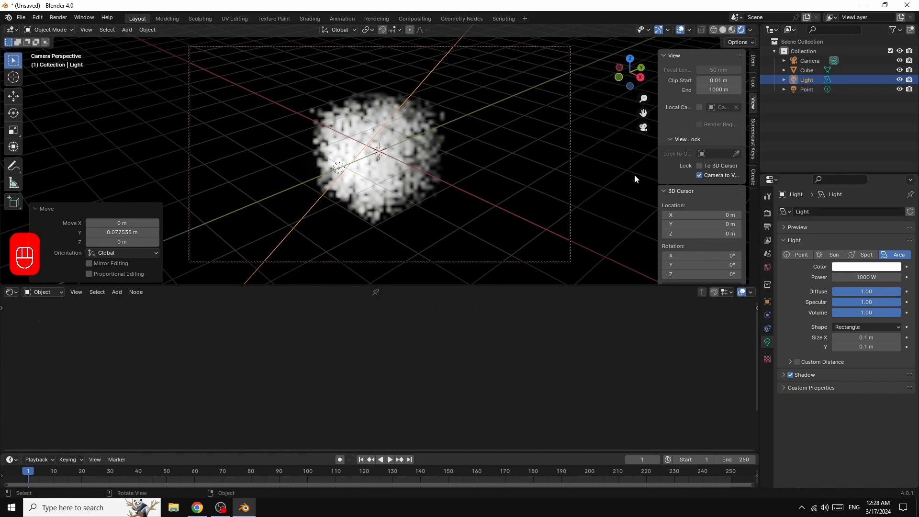
pyautogui.press('n')
pyautogui.scroll(5, 637, 160)
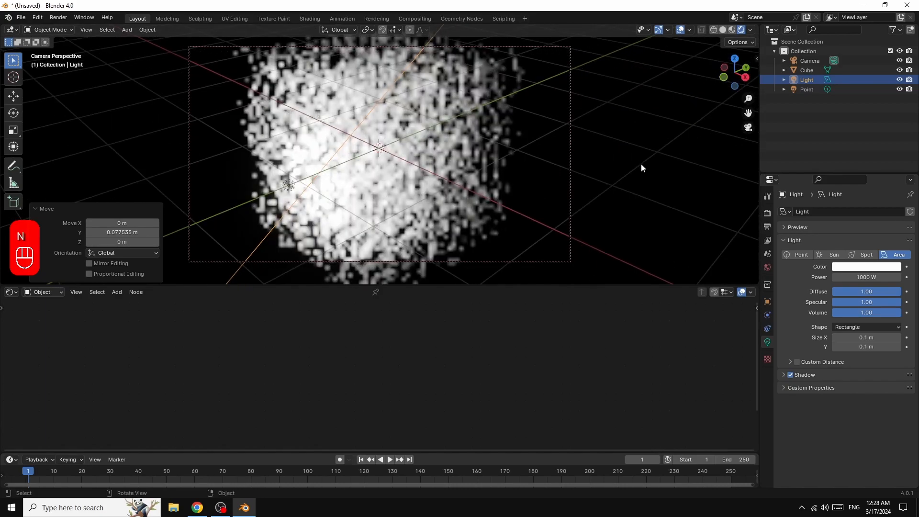
pyautogui.scroll(4, 643, 169)
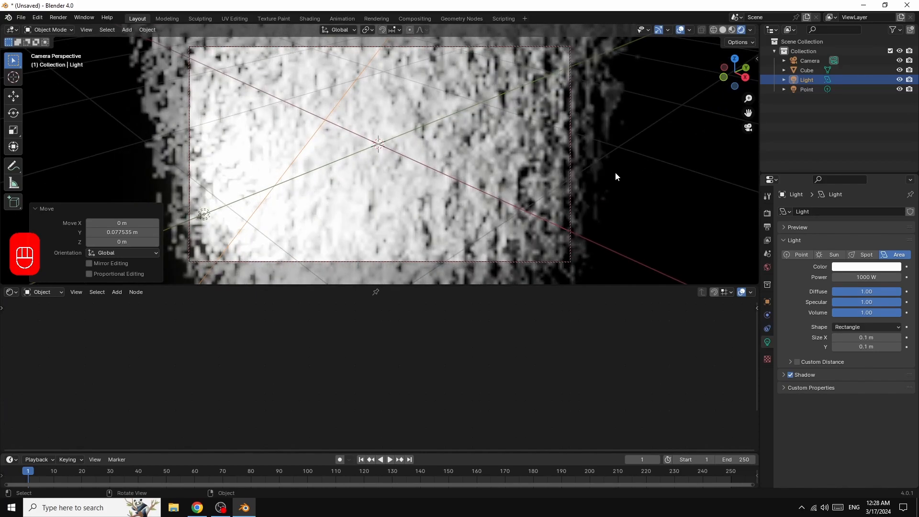
pyautogui.click(681, 168)
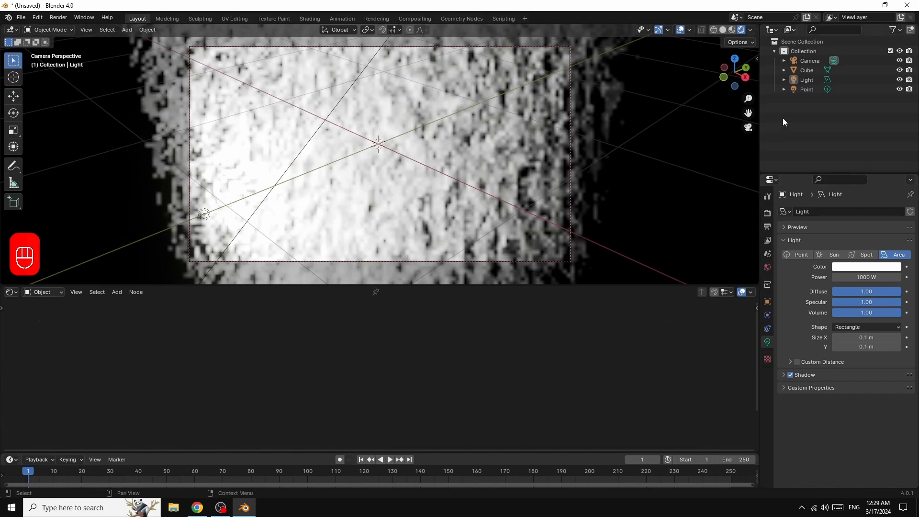
# Give the point light a pale violet-blue color and move it about -0.09 m along the X axis.
pyautogui.click(808, 90)
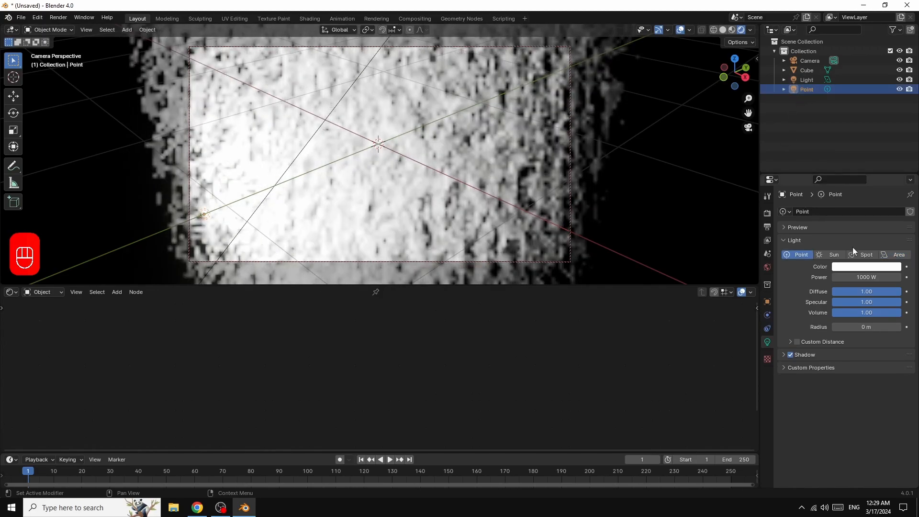
pyautogui.click(866, 266)
pyautogui.moveTo(846, 186)
pyautogui.mouseDown()
pyautogui.moveTo(861, 180)
pyautogui.moveTo(854, 162)
pyautogui.mouseUp()
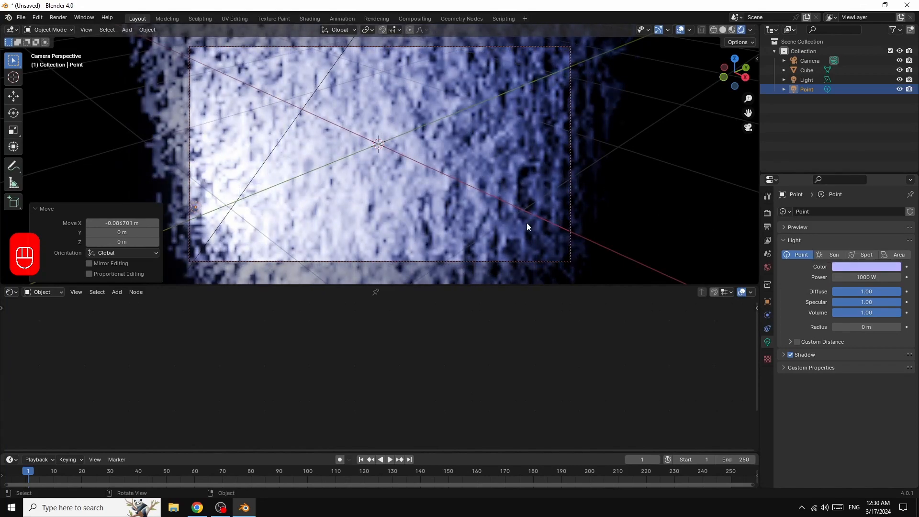
# Set the cube material's Wave Texture scale to 1.5 and move the Color Ramp's black stop to position 0.973.
pyautogui.click(410, 173)
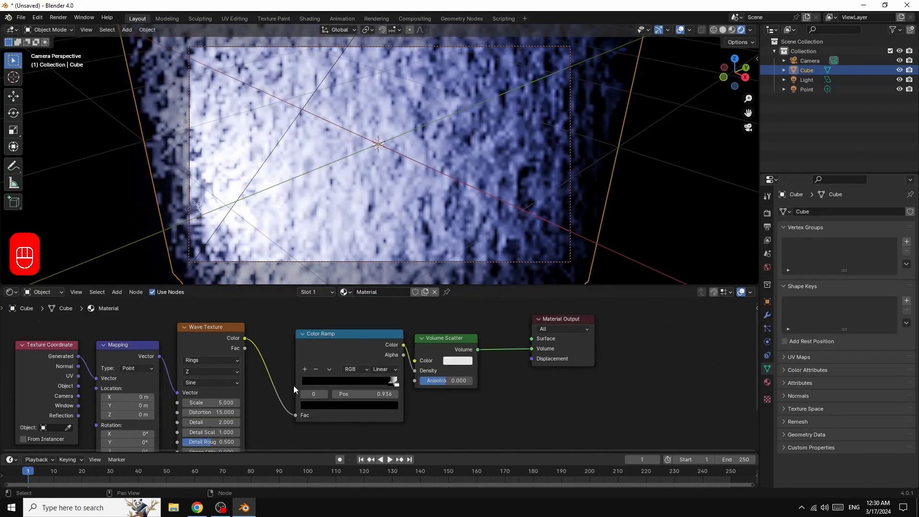
pyautogui.moveTo(234, 404); pyautogui.dragTo(183, 403)
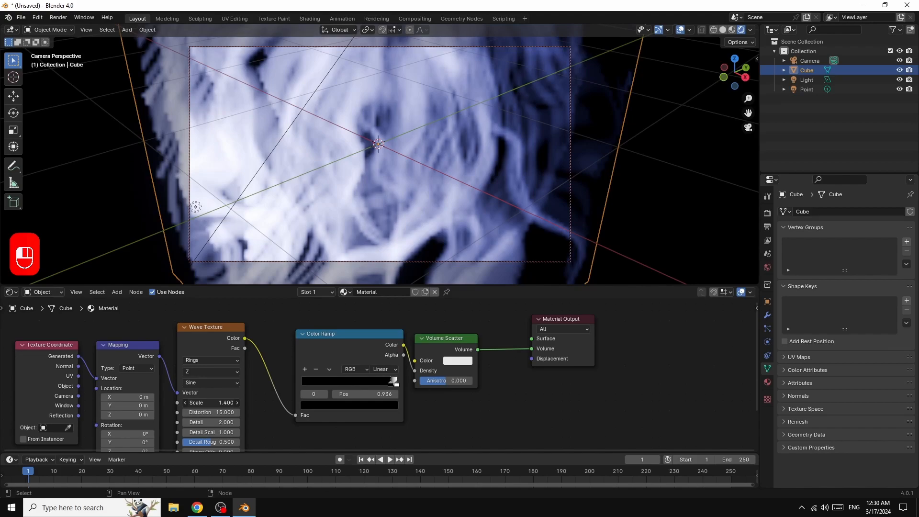
pyautogui.moveTo(182, 403); pyautogui.dragTo(185, 403)
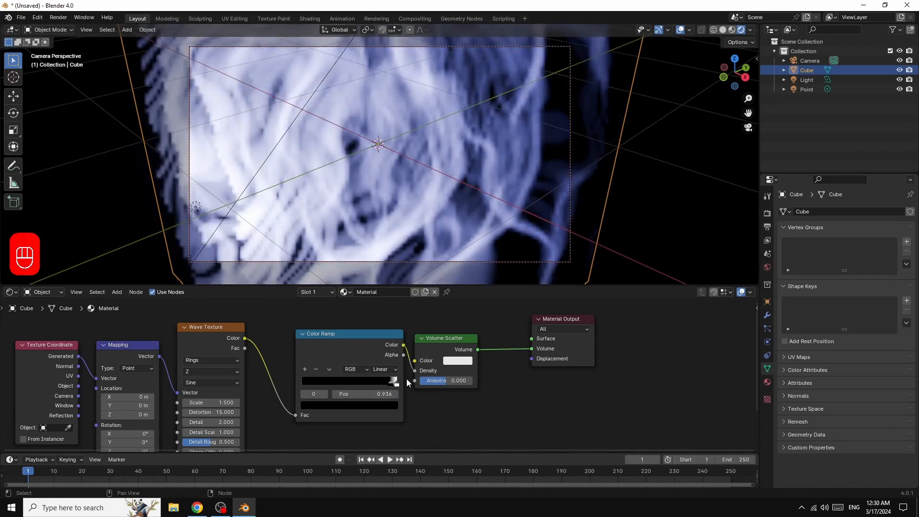
pyautogui.moveTo(389, 388); pyautogui.dragTo(397, 386)
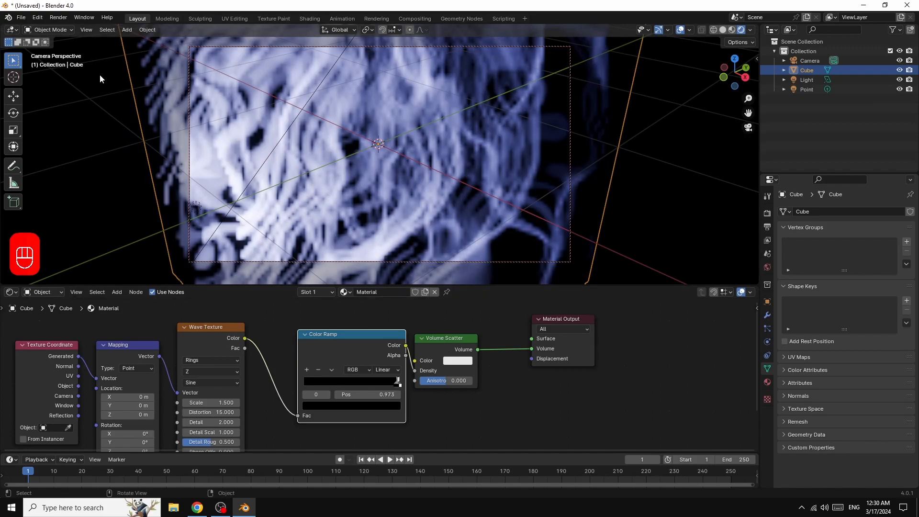
# Render the current frame as a still image, examine the whole result and put the render window away.
pyautogui.click(58, 18)
pyautogui.click(82, 29)
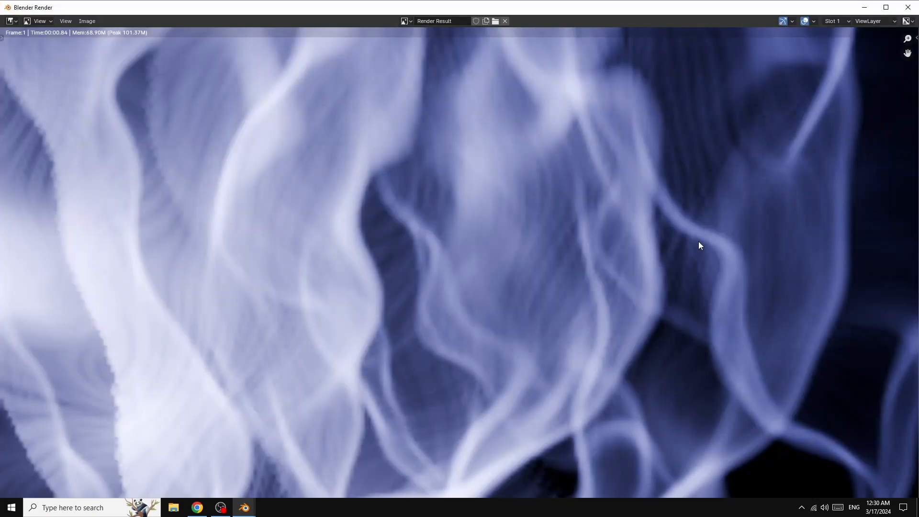
pyautogui.scroll(-3, 699, 242)
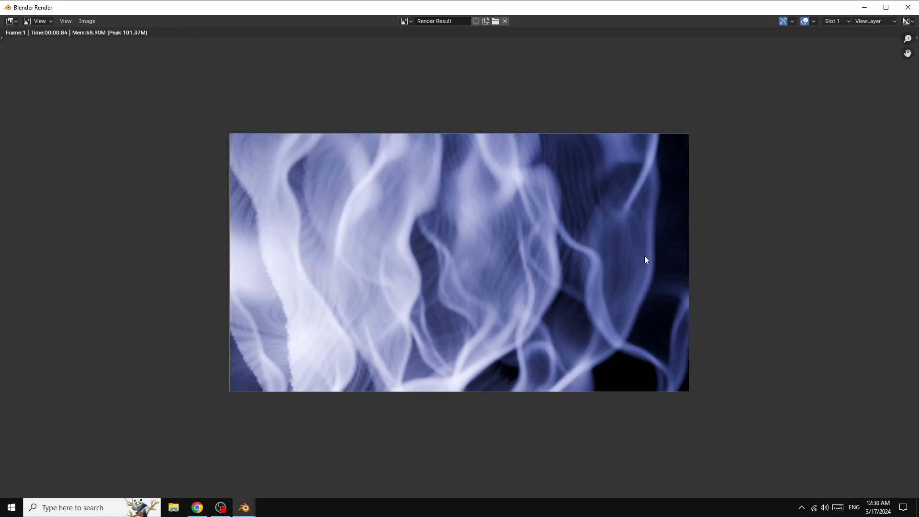
pyautogui.scroll(2, 662, 262)
pyautogui.scroll(-1, 662, 262)
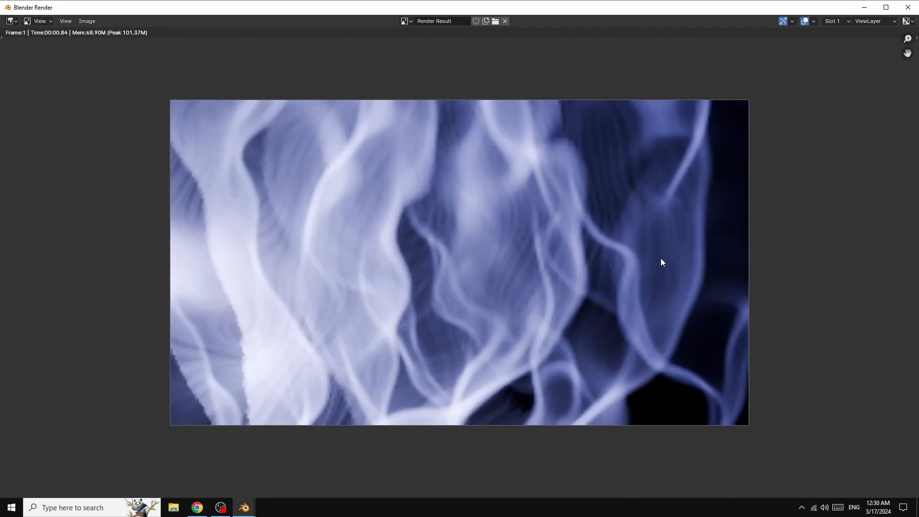
pyautogui.click(866, 8)
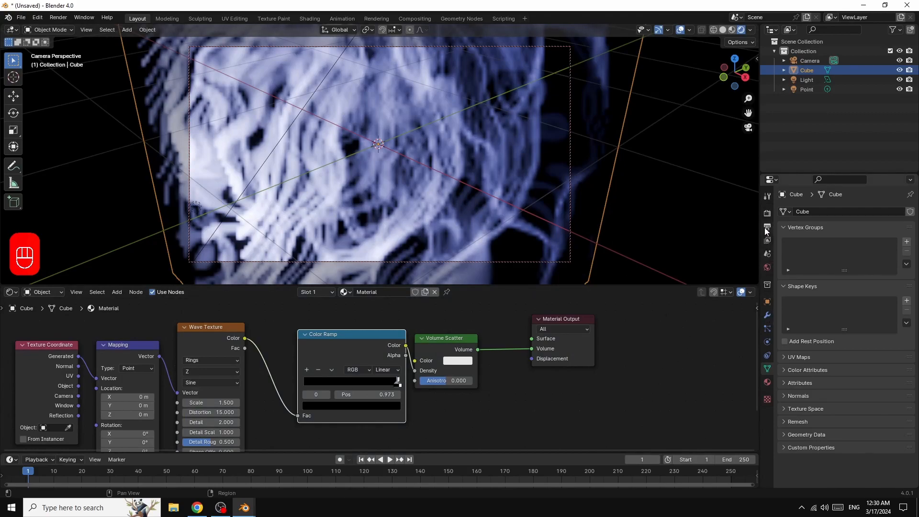
# In Eevee's volumetric settings, set the tile size to 2 px and raise the sample distribution.
pyautogui.click(767, 213)
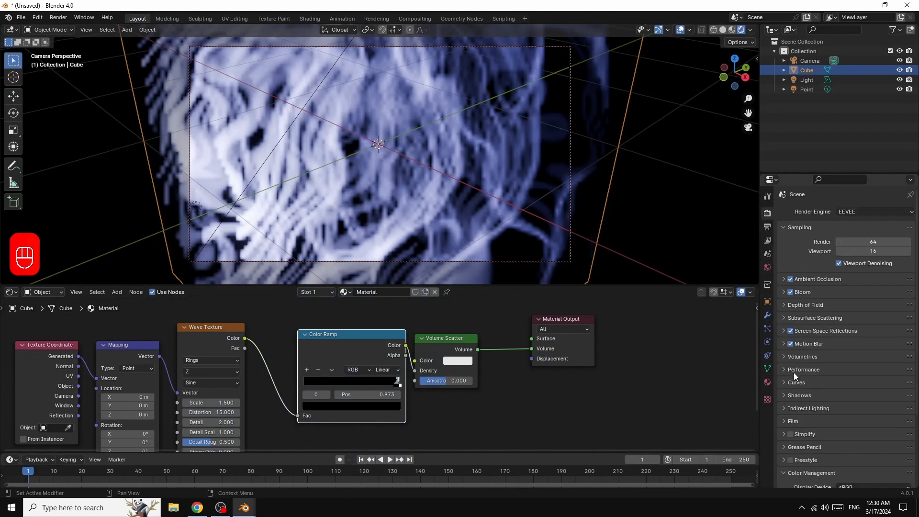
pyautogui.click(786, 356)
pyautogui.click(844, 393)
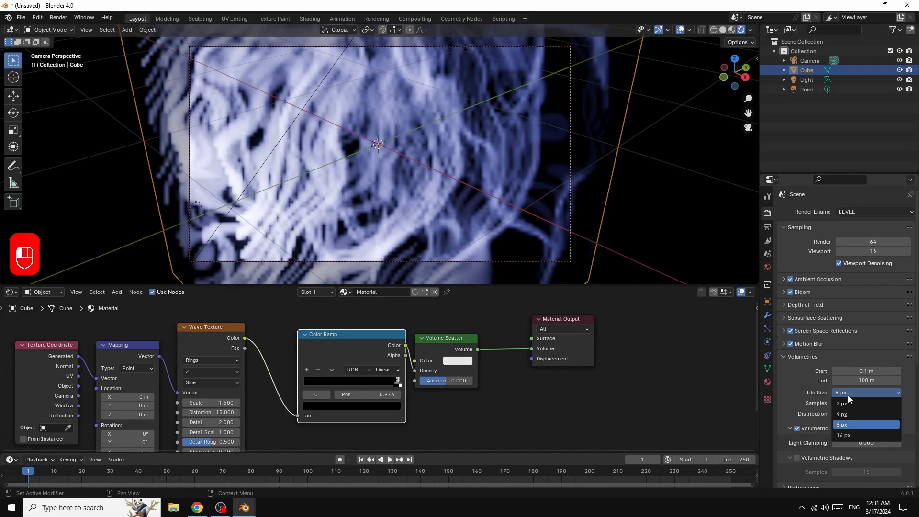
pyautogui.click(842, 405)
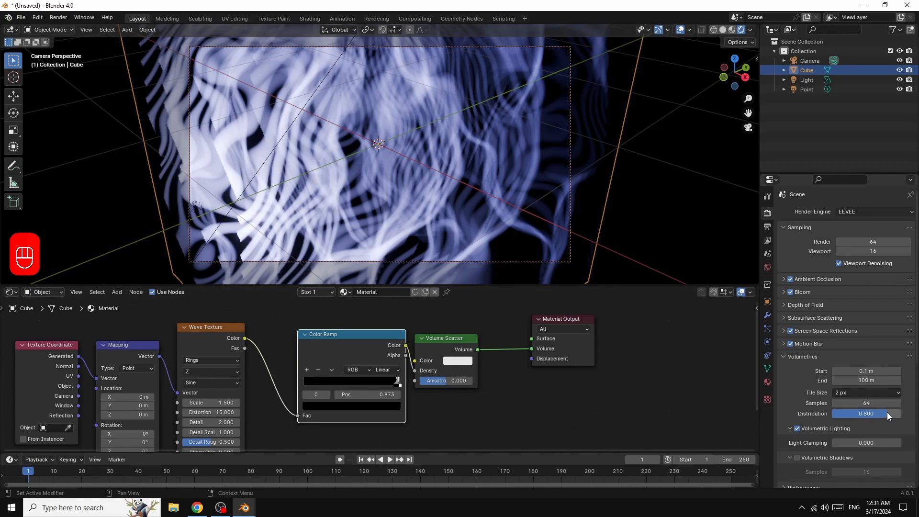
pyautogui.moveTo(887, 412)
pyautogui.mouseDown()
pyautogui.moveTo(838, 413)
pyautogui.moveTo(902, 414)
pyautogui.mouseUp()
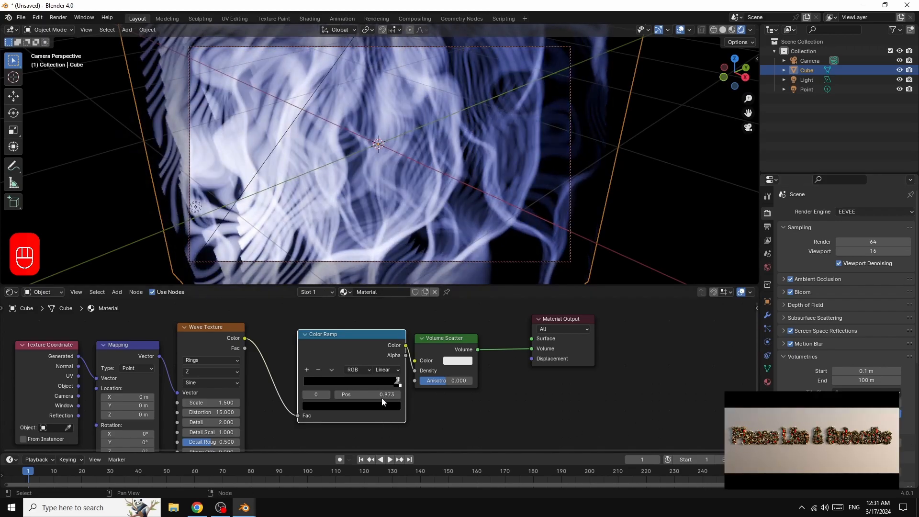
# Pan the camera slightly sideways to reframe the smoke, and turn on its safe areas with the passepartout set to 1.000.
pyautogui.moveTo(748, 112); pyautogui.dragTo(767, 113)
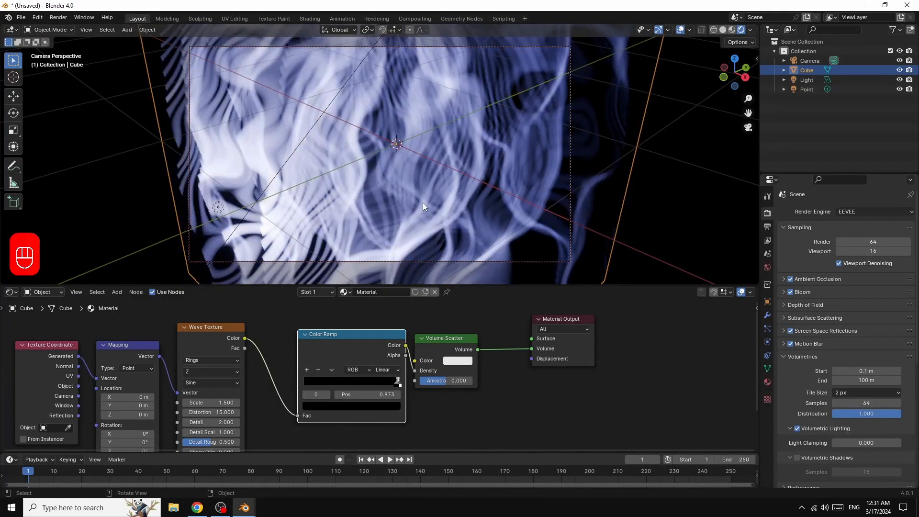
pyautogui.moveTo(750, 111); pyautogui.dragTo(748, 111)
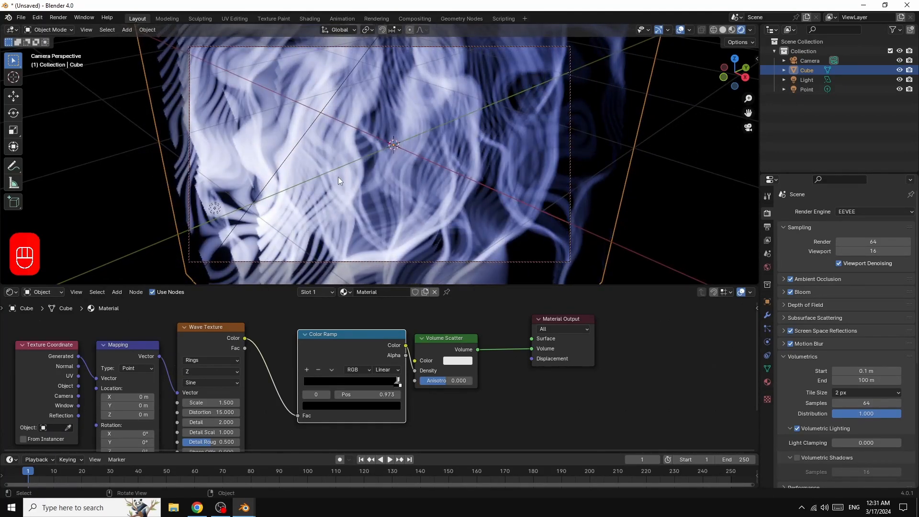
pyautogui.click(808, 59)
pyautogui.click(767, 342)
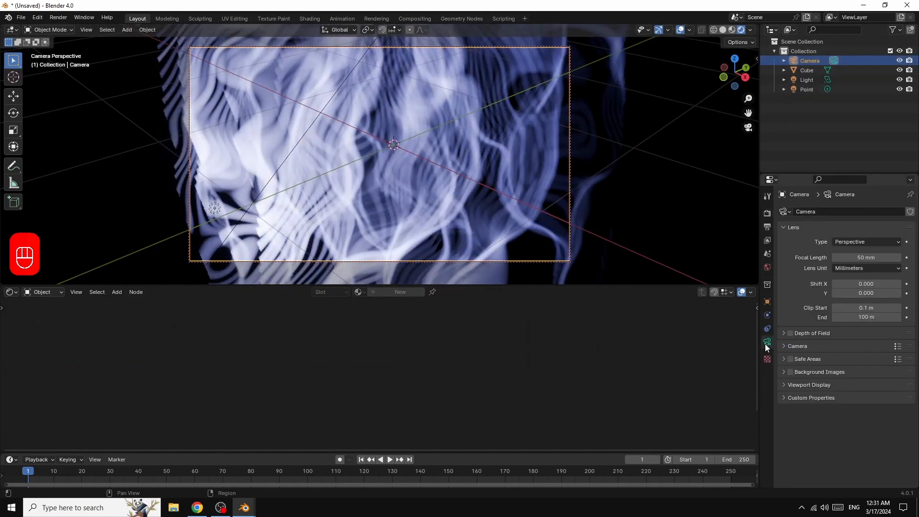
pyautogui.click(791, 359)
pyautogui.click(792, 386)
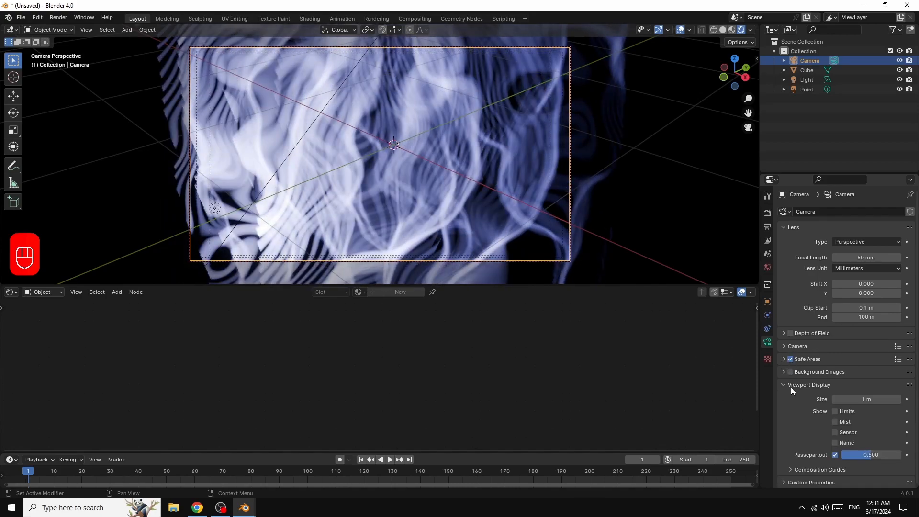
pyautogui.moveTo(866, 455); pyautogui.dragTo(905, 455)
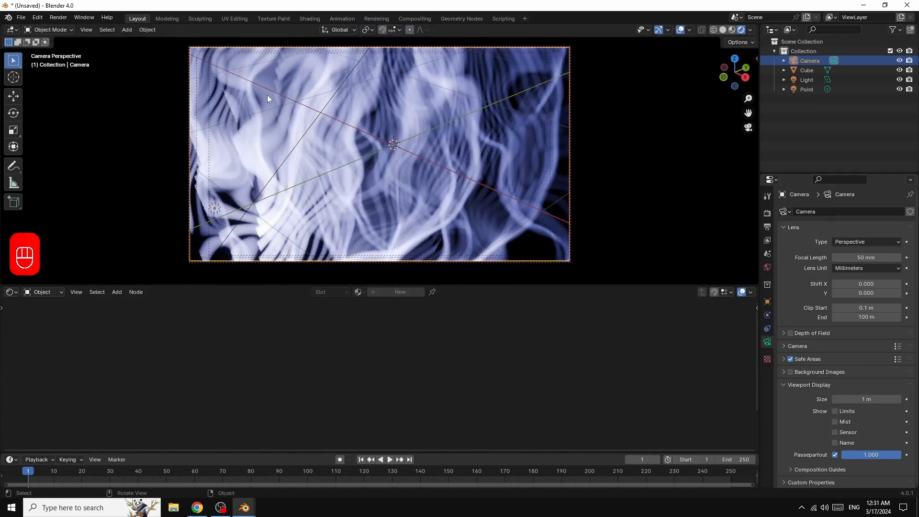
# Pan the camera a little more, then render the current frame as a still image, examine it and close the render window.
pyautogui.moveTo(749, 112); pyautogui.dragTo(758, 114)
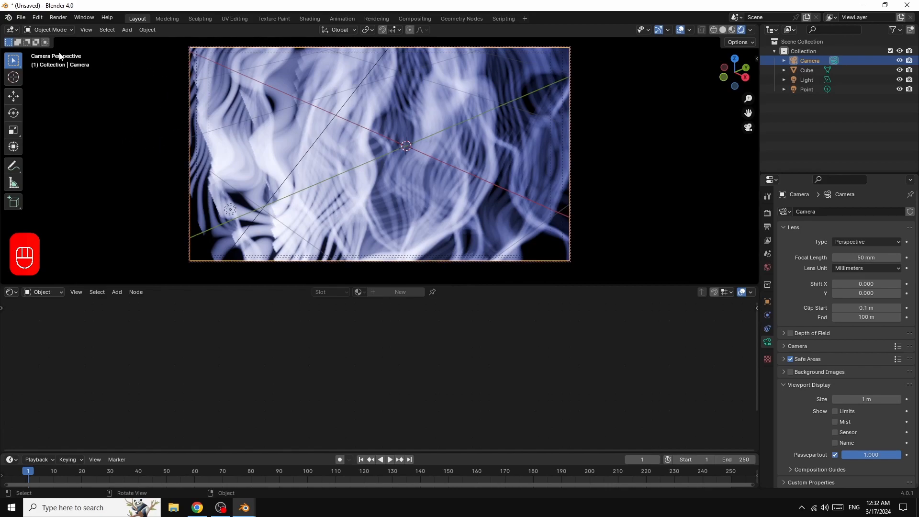
pyautogui.click(59, 17)
pyautogui.click(76, 30)
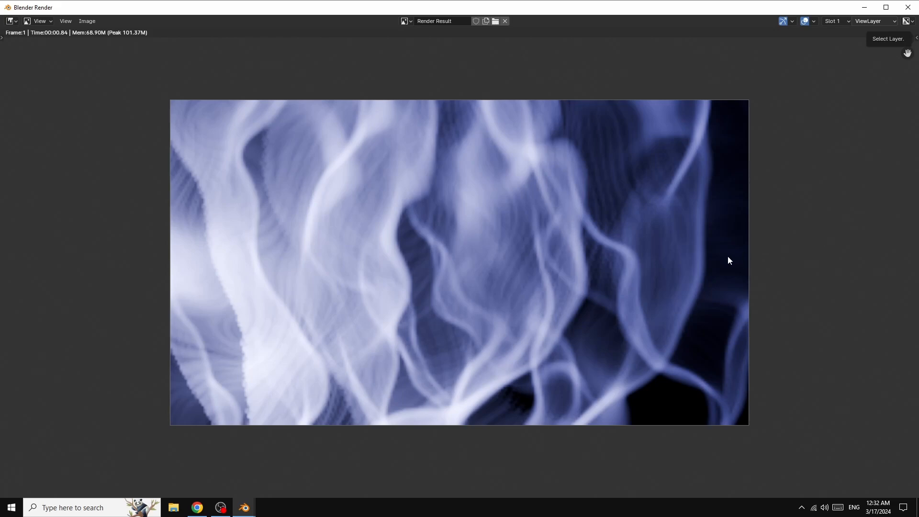
pyautogui.scroll(-3, 720, 259)
pyautogui.scroll(2, 715, 260)
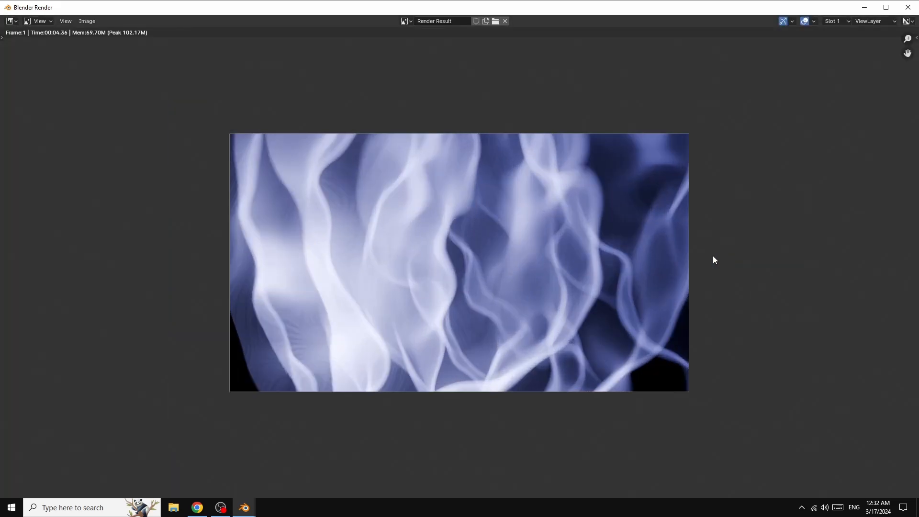
pyautogui.scroll(-1, 713, 260)
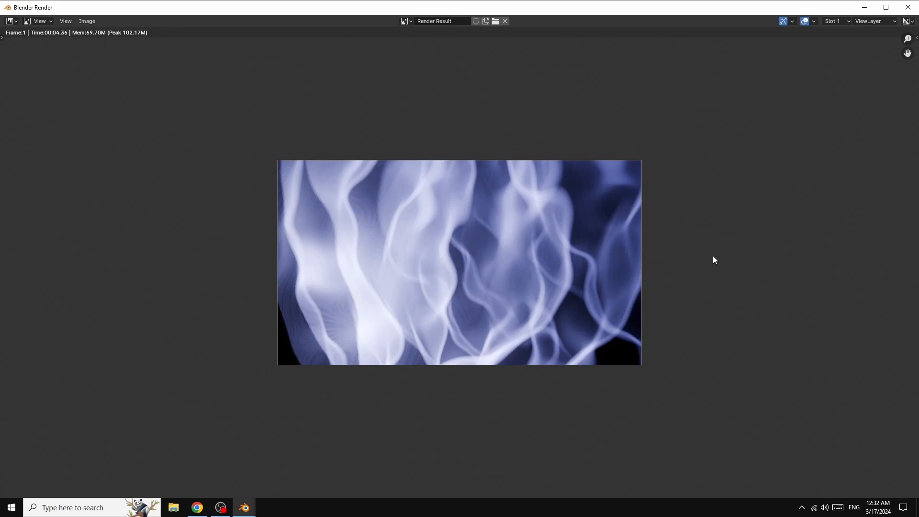
pyautogui.click(908, 7)
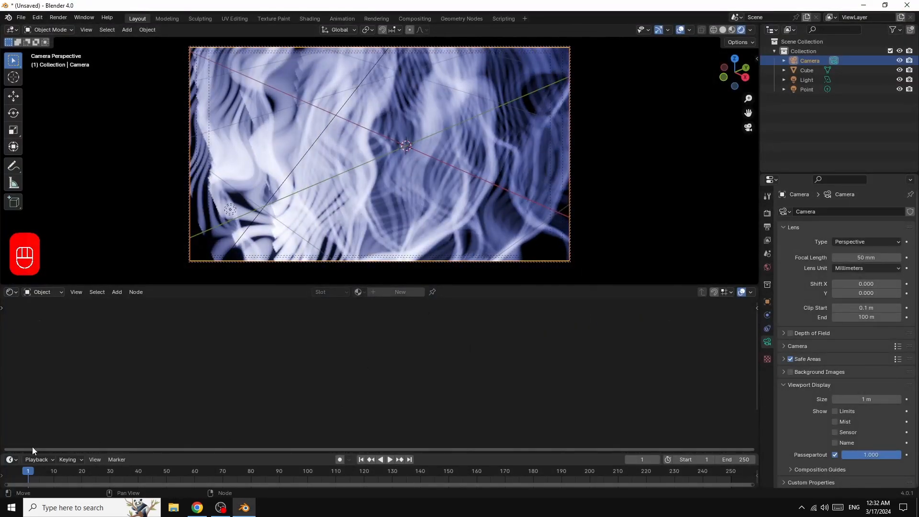
# Enlarge the timeline area and set the animation's end frame to 360.
pyautogui.moveTo(20, 453); pyautogui.dragTo(23, 437)
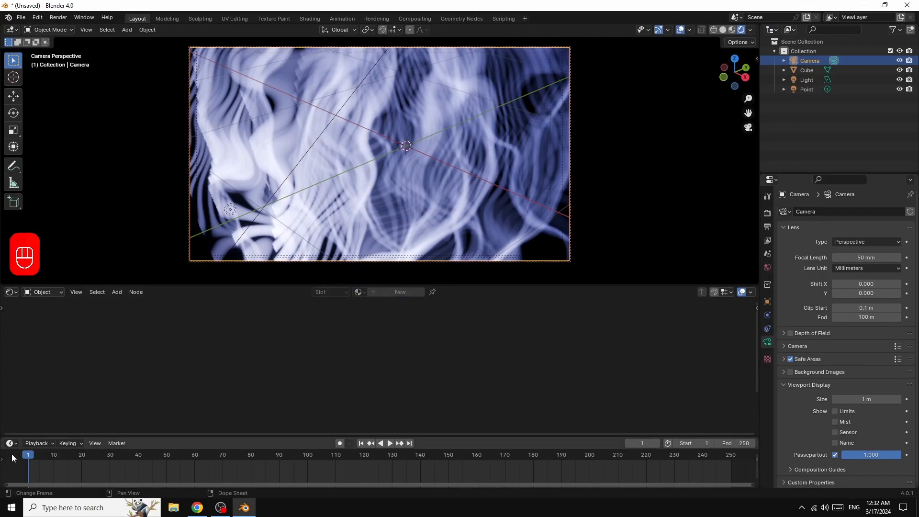
pyautogui.click(737, 445)
pyautogui.write('360')
pyautogui.press('Return')
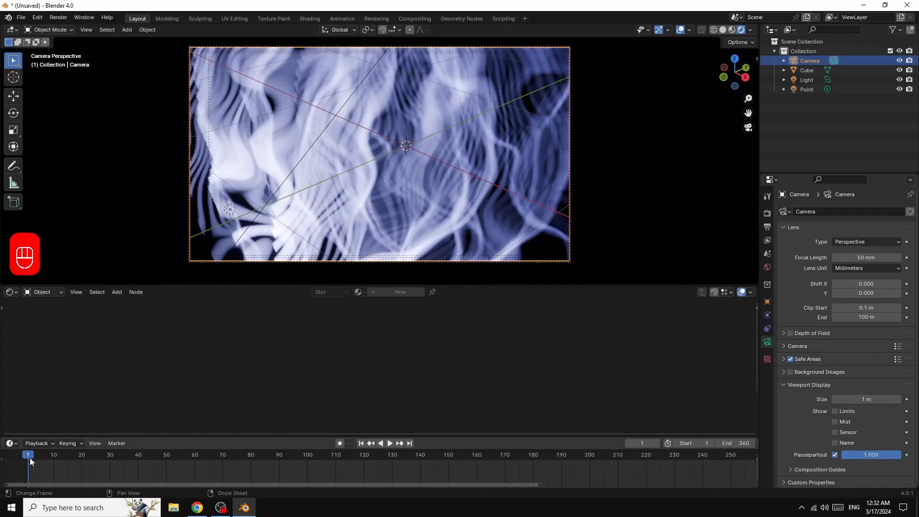
# Set the cube material's Wave Texture scale to 1.000 and its distortion to 20.000.
pyautogui.click(341, 171)
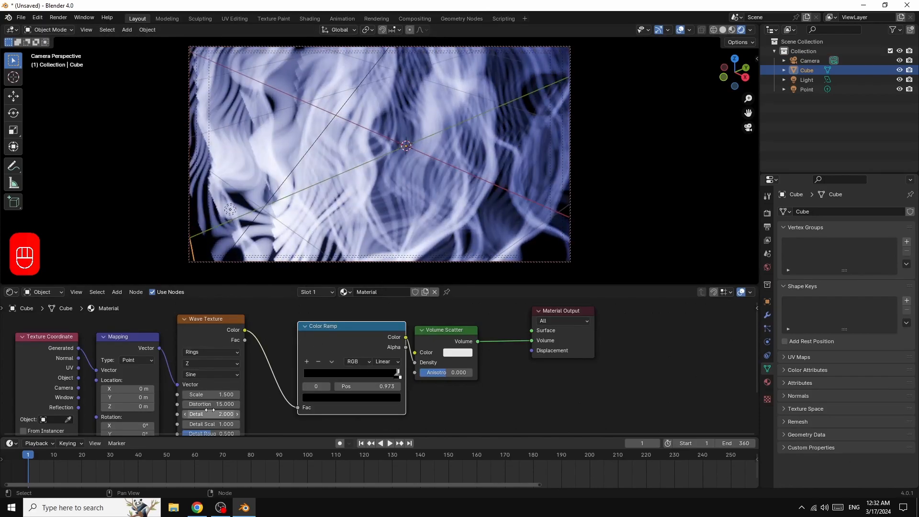
pyautogui.moveTo(224, 397); pyautogui.dragTo(196, 397)
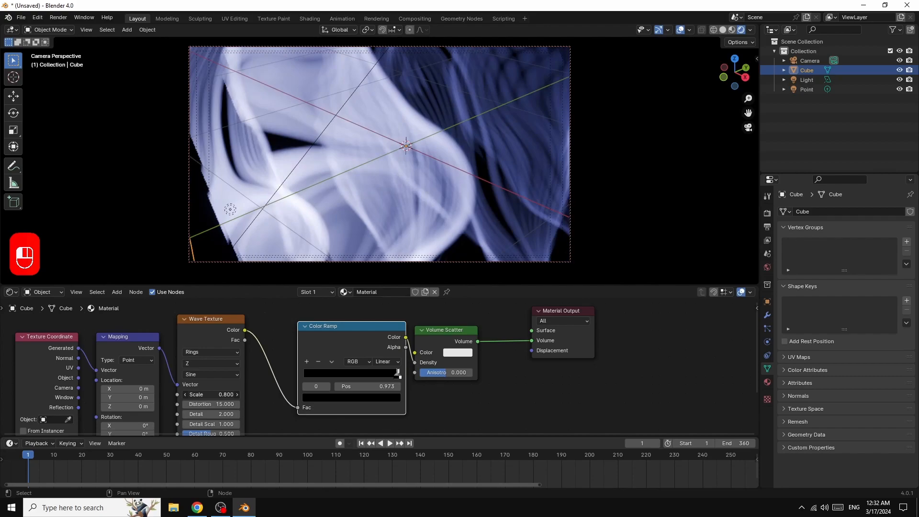
pyautogui.moveTo(210, 394); pyautogui.dragTo(215, 394)
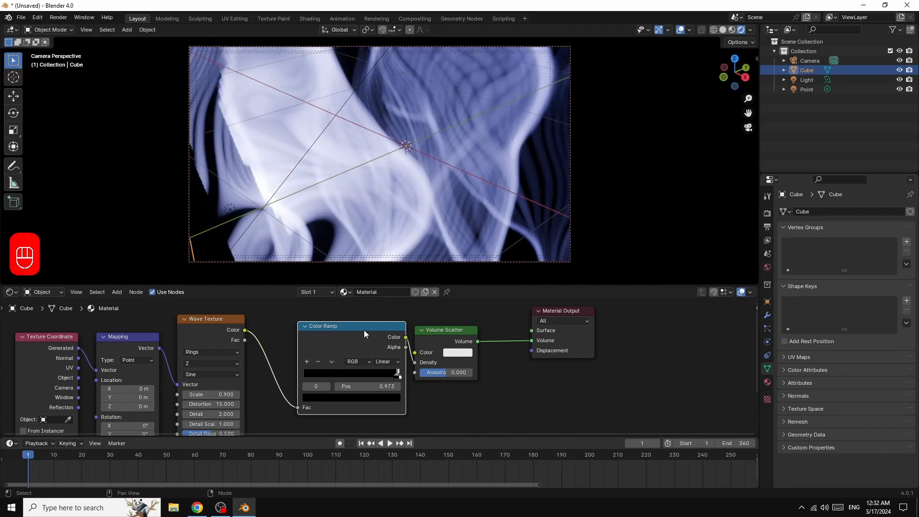
pyautogui.click(238, 395)
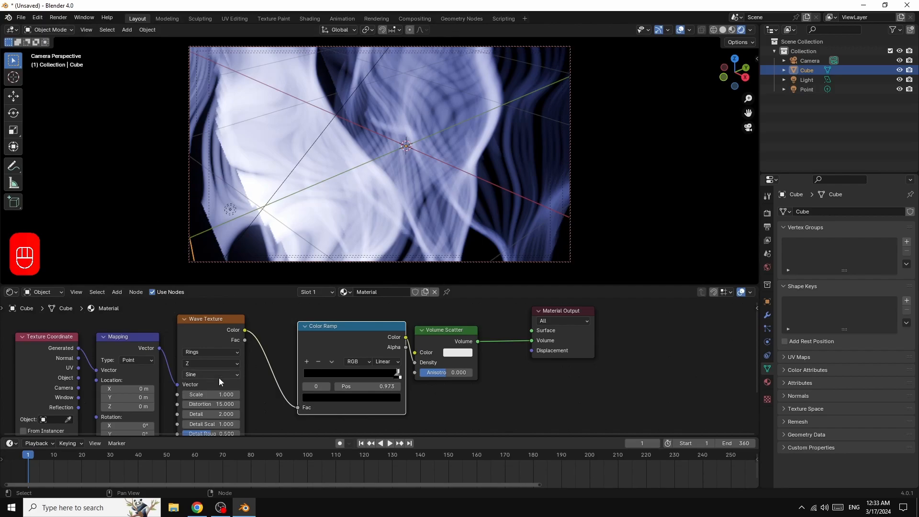
pyautogui.moveTo(220, 405); pyautogui.dragTo(298, 405)
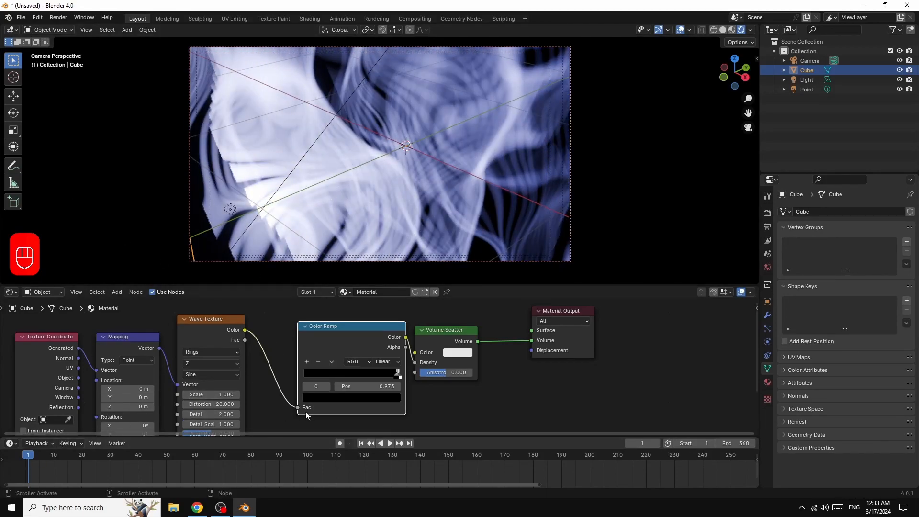
# Keyframe the Wave Texture's scale at 1.000 on frame 1 and at 2.600 on frame 360.
pyautogui.rightClick(221, 396)
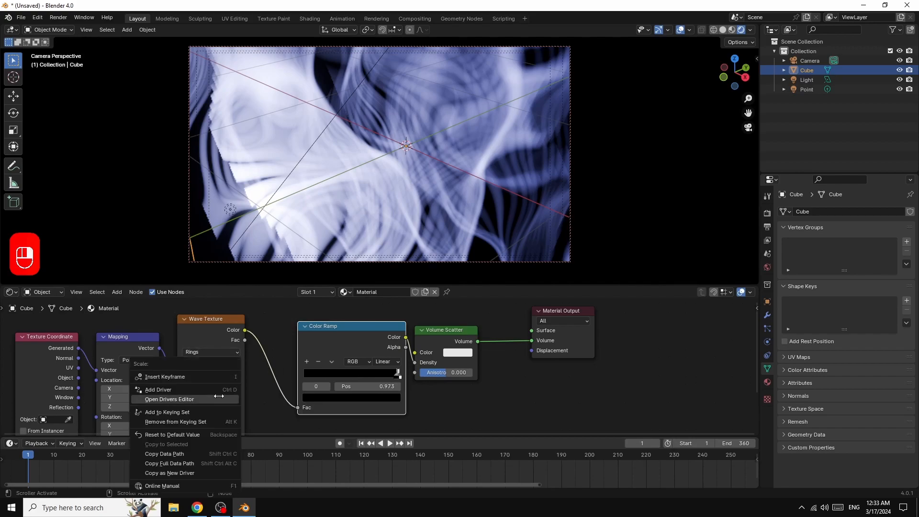
pyautogui.click(189, 377)
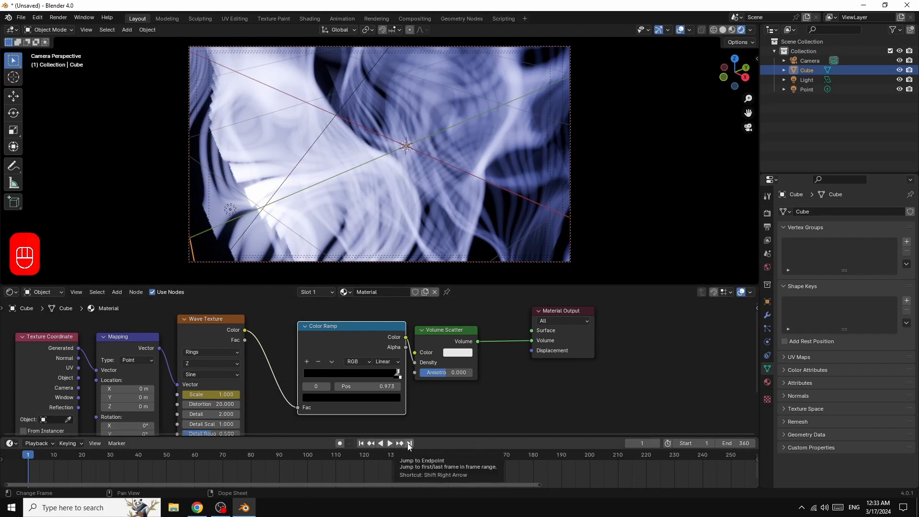
pyautogui.click(409, 444)
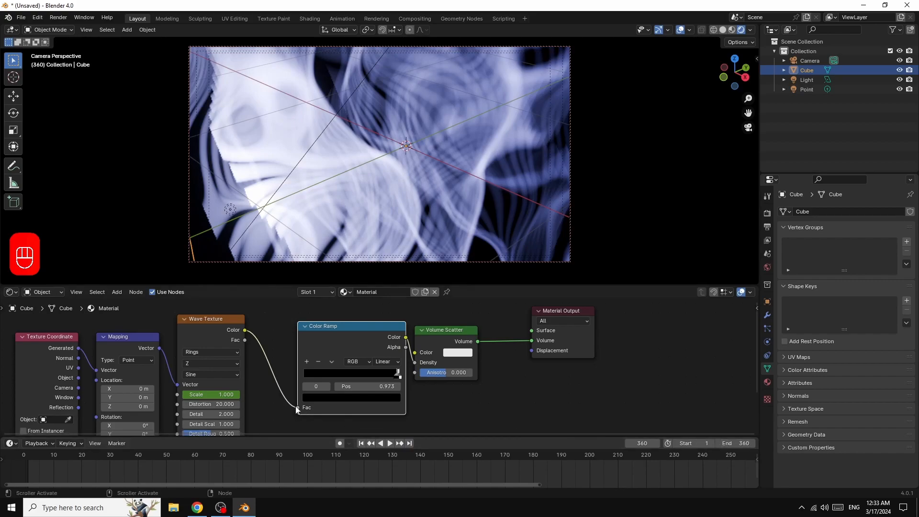
pyautogui.moveTo(213, 395); pyautogui.dragTo(244, 394)
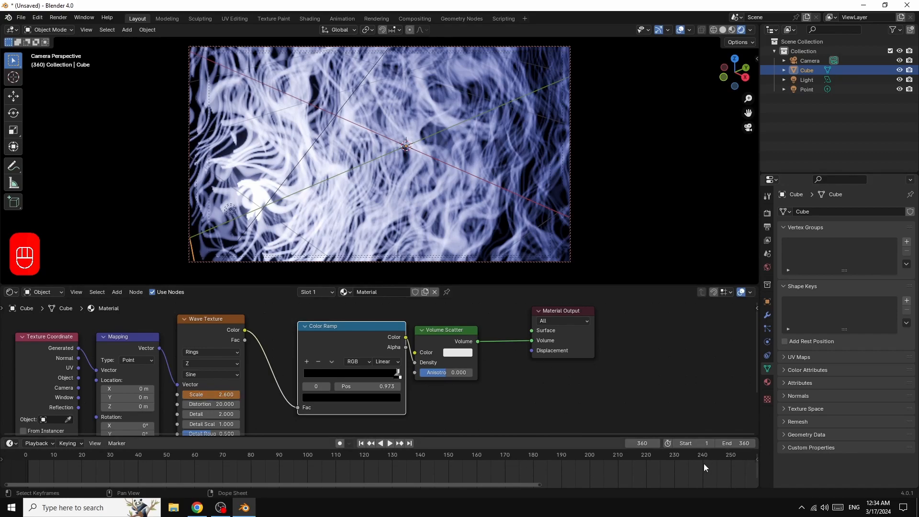
pyautogui.rightClick(211, 397)
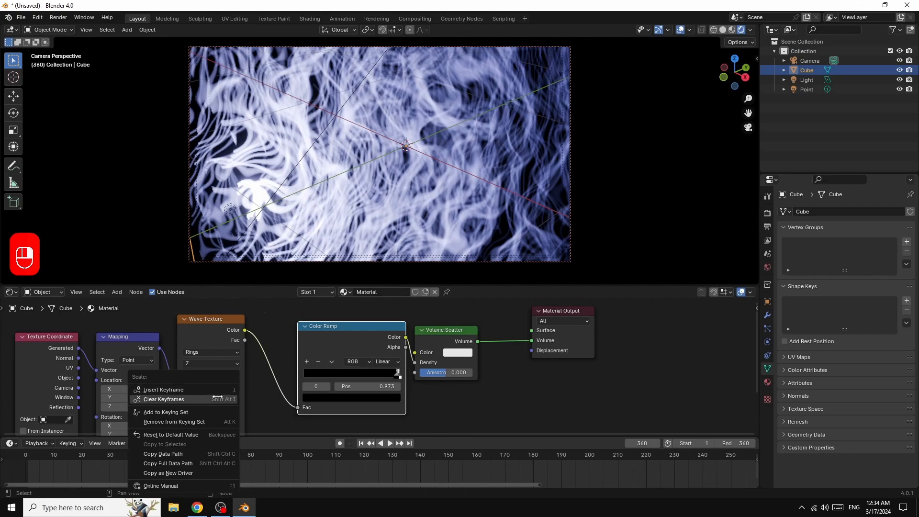
pyautogui.click(182, 391)
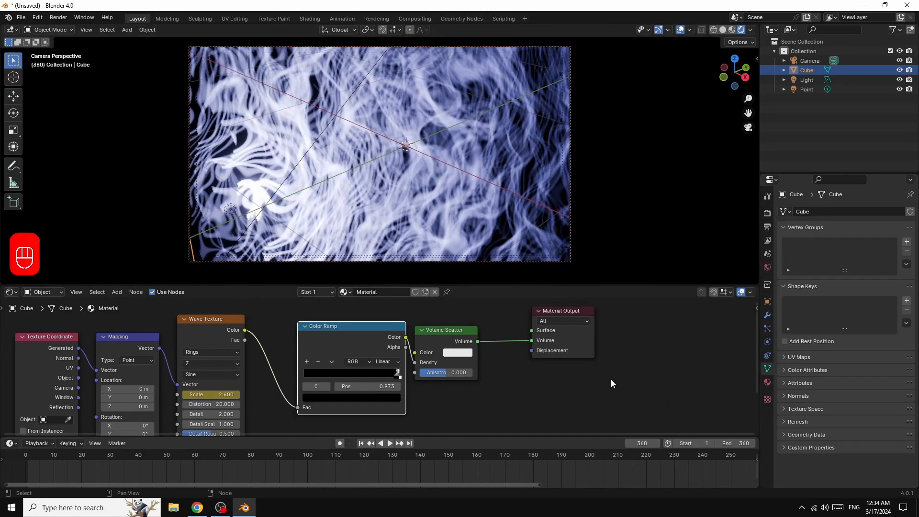
# Set the render output to FFmpeg Video with an MPEG-4 container and High Quality output.
pyautogui.click(767, 228)
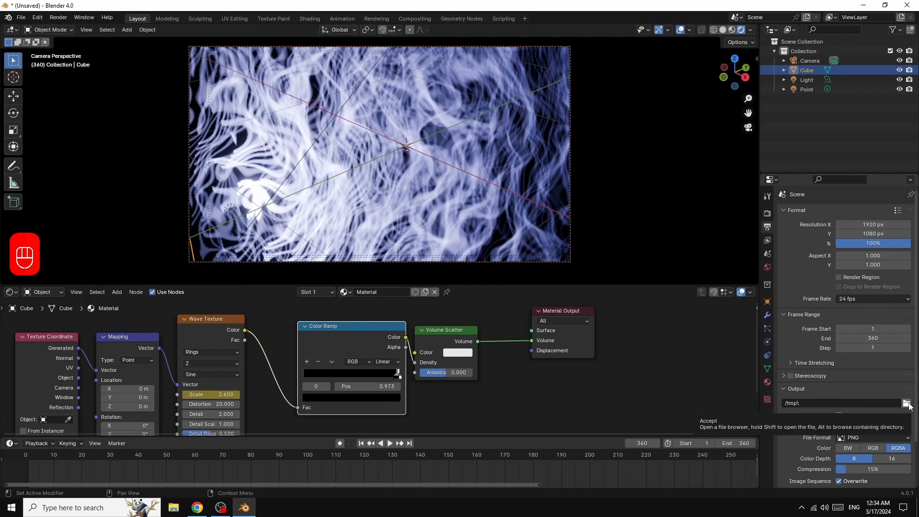
pyautogui.click(875, 439)
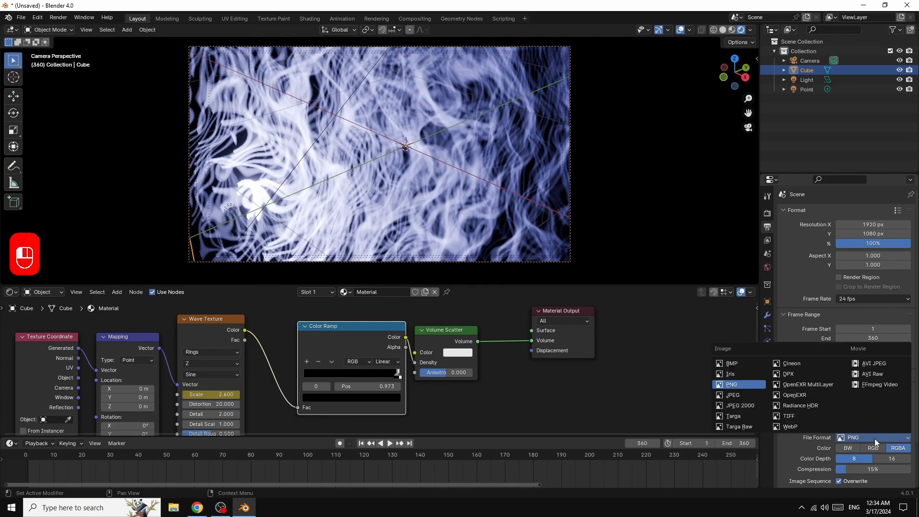
pyautogui.click(873, 384)
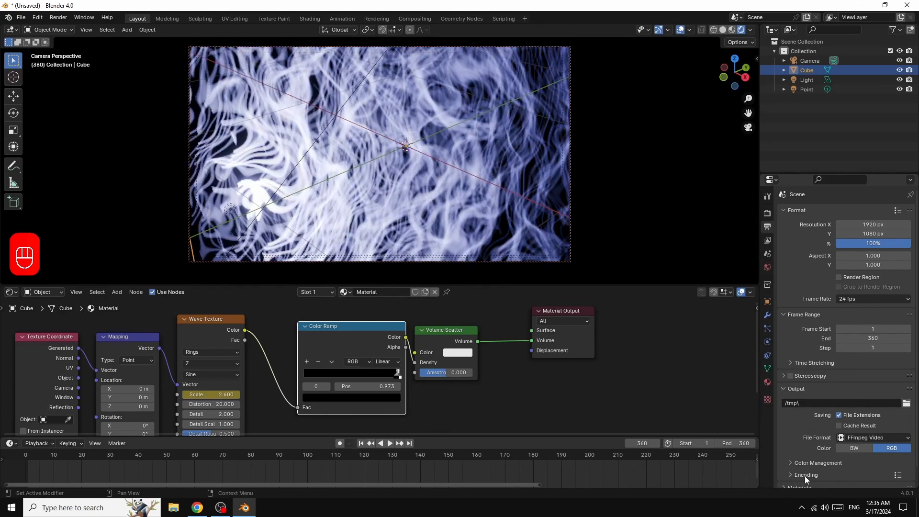
pyautogui.scroll(-1, 905, 467)
pyautogui.click(791, 455)
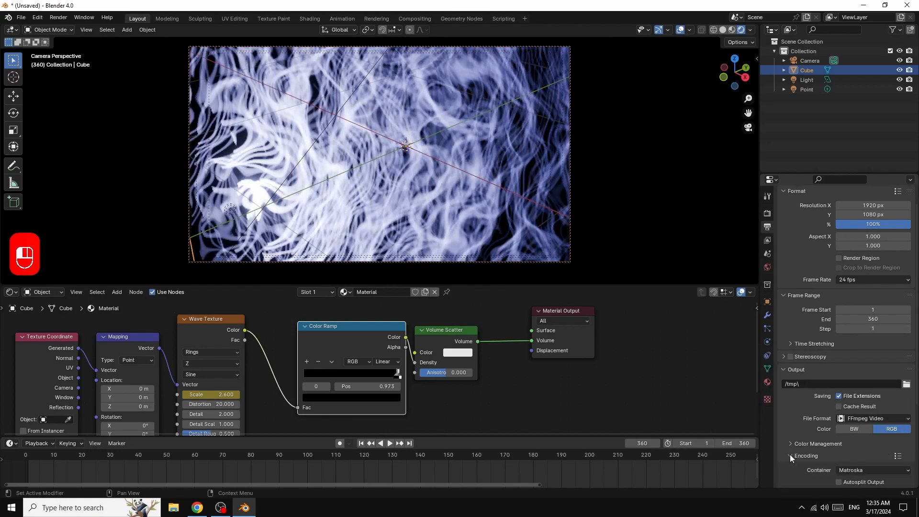
pyautogui.click(870, 470)
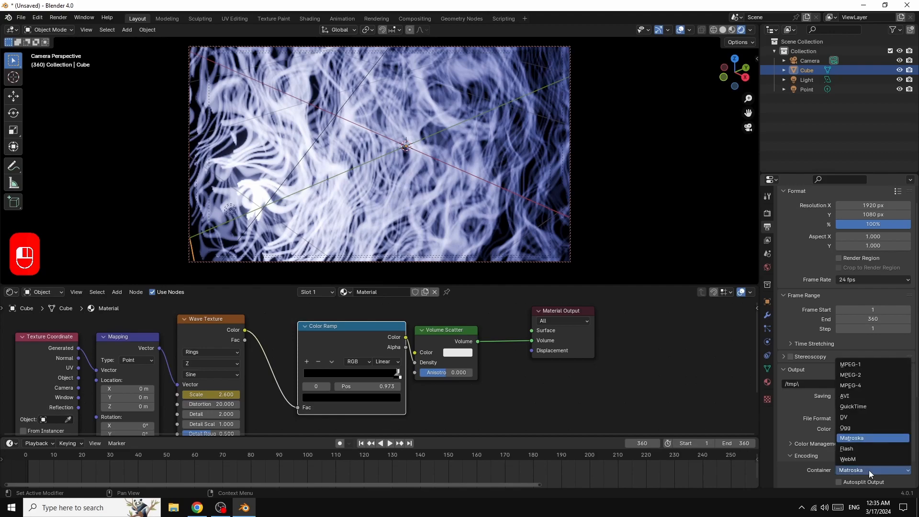
pyautogui.click(859, 387)
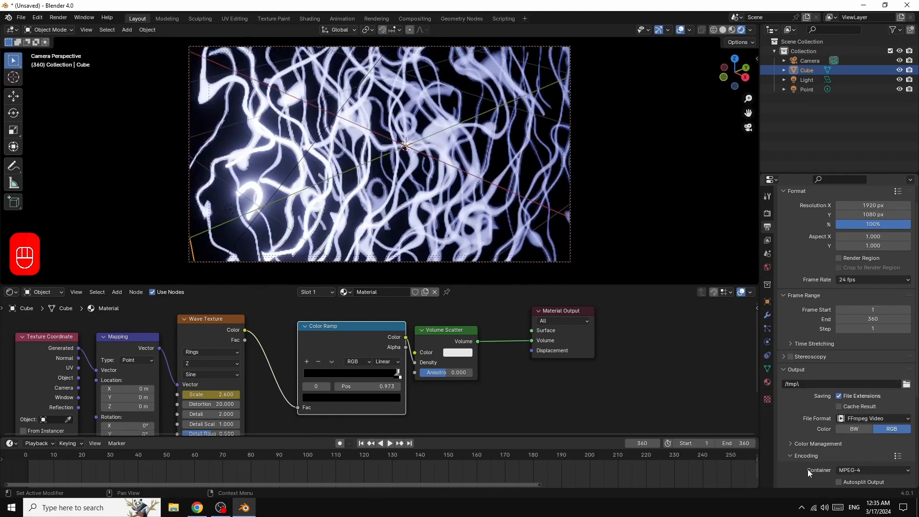
pyautogui.scroll(-5, 870, 466)
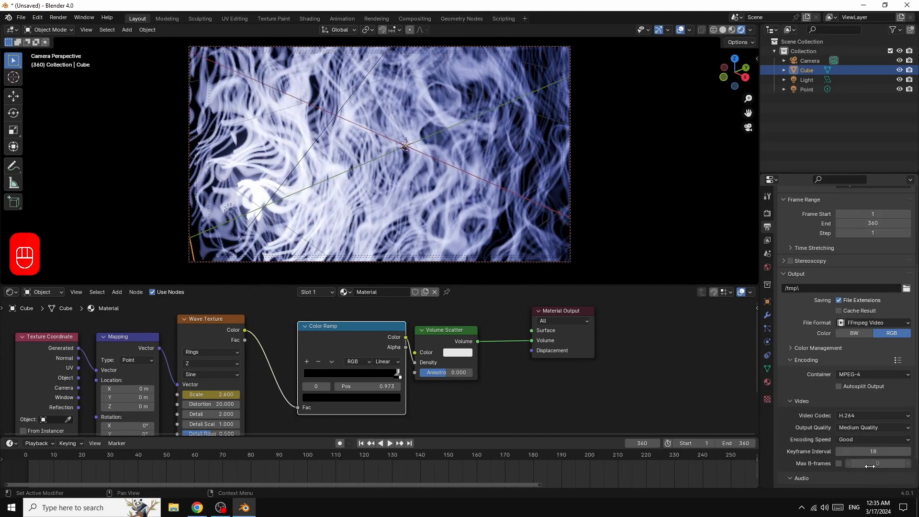
pyautogui.click(857, 427)
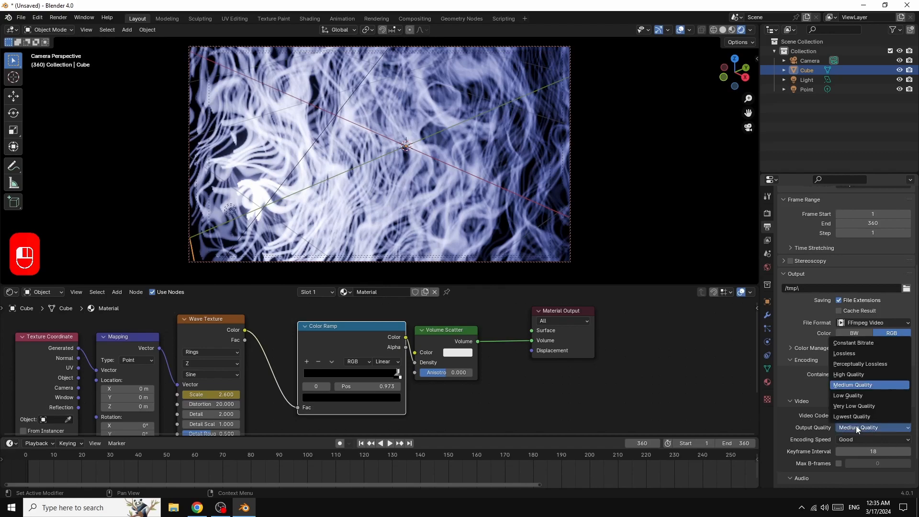
pyautogui.click(851, 375)
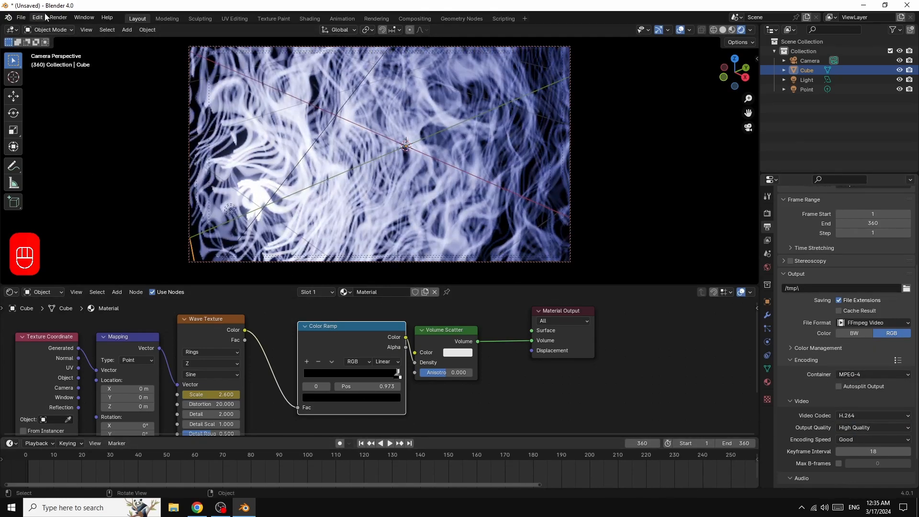
# Start rendering the scene with the configured output settings.
pyautogui.click(58, 18)
pyautogui.click(58, 18)
pyautogui.click(69, 29)
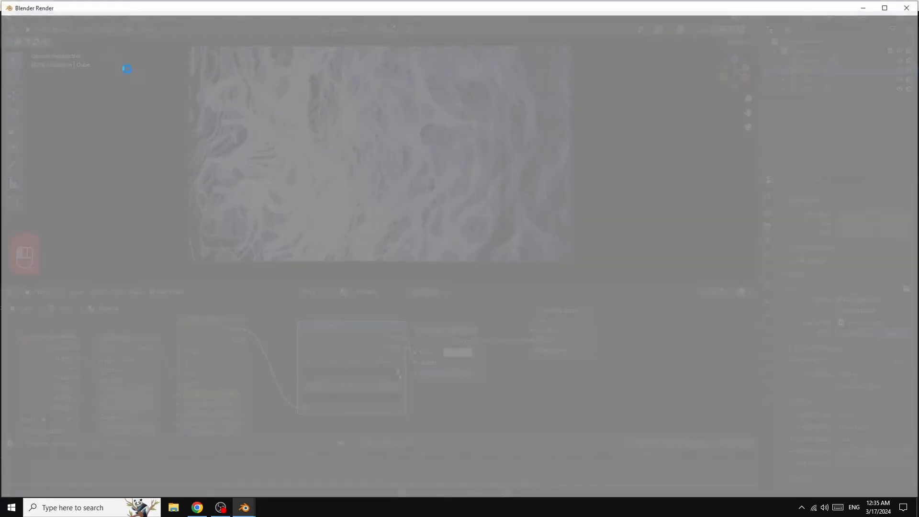